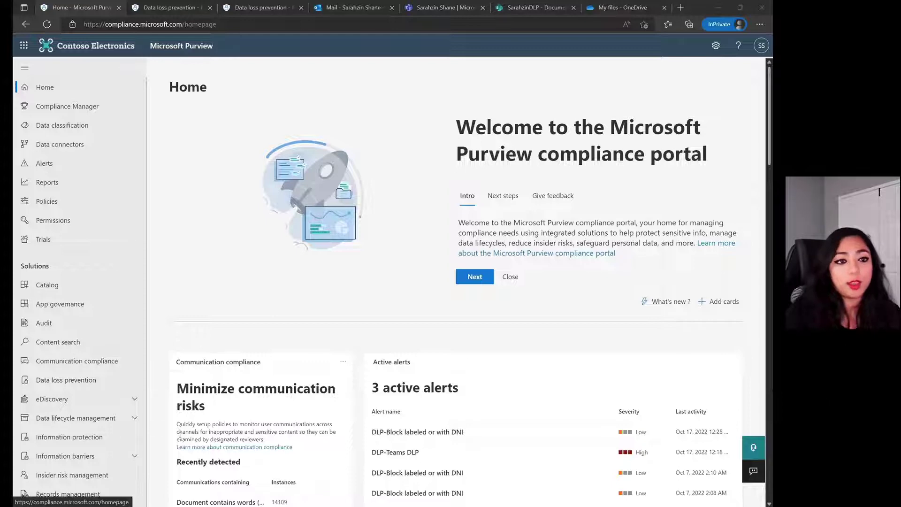
- Go to Data classification > Sensitive info types and search for the custom type's name
click(105, 128)
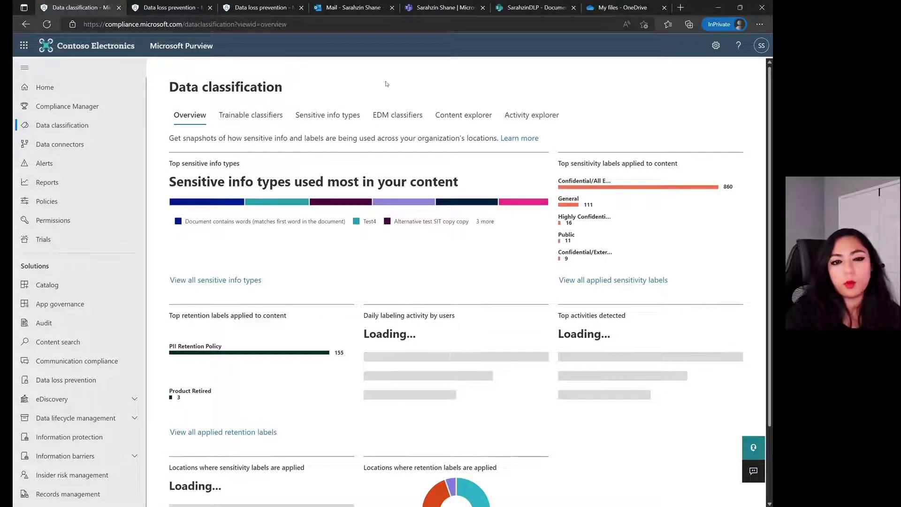
click(349, 114)
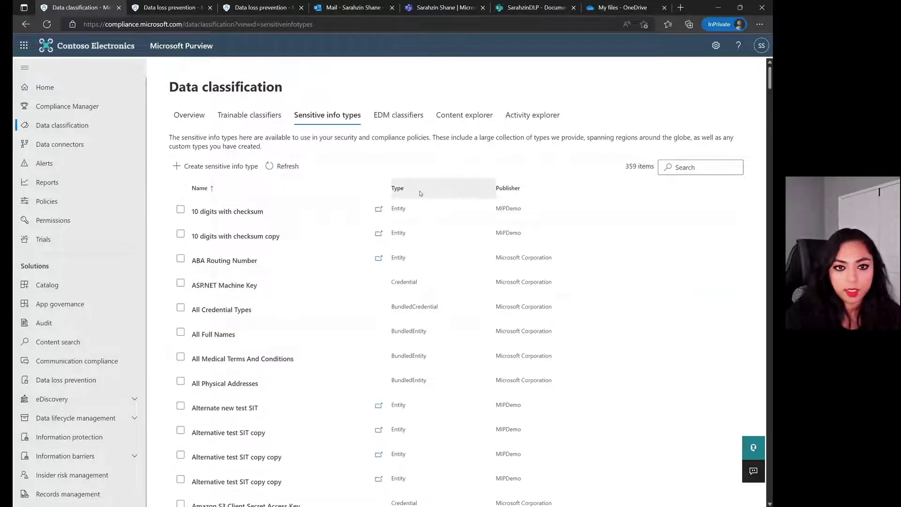
click(219, 166)
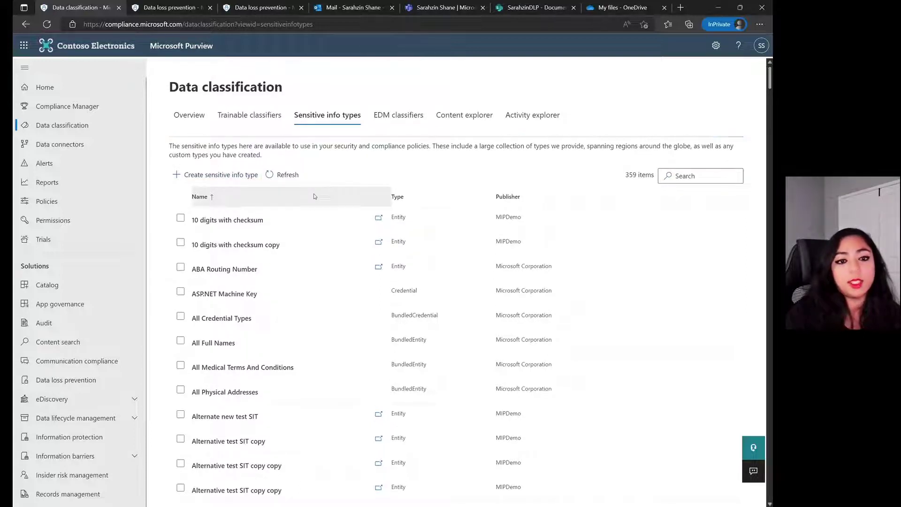
click(26, 24)
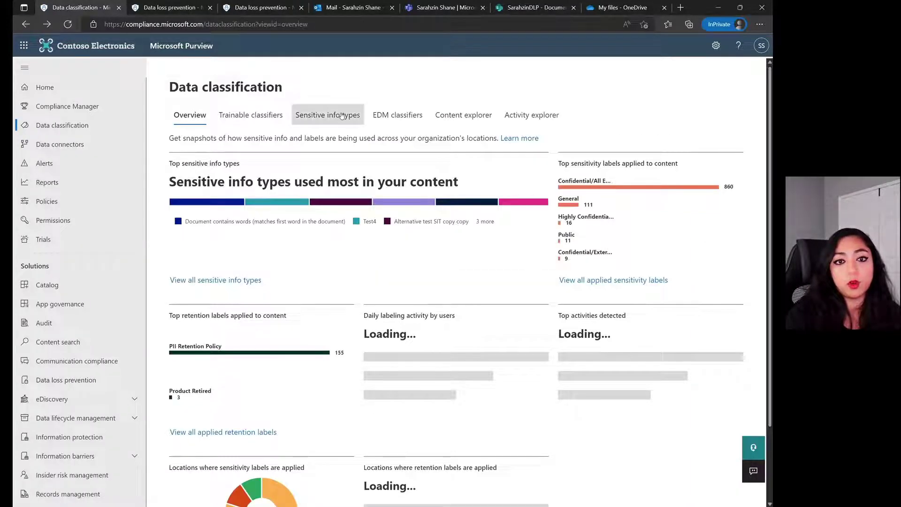
click(347, 115)
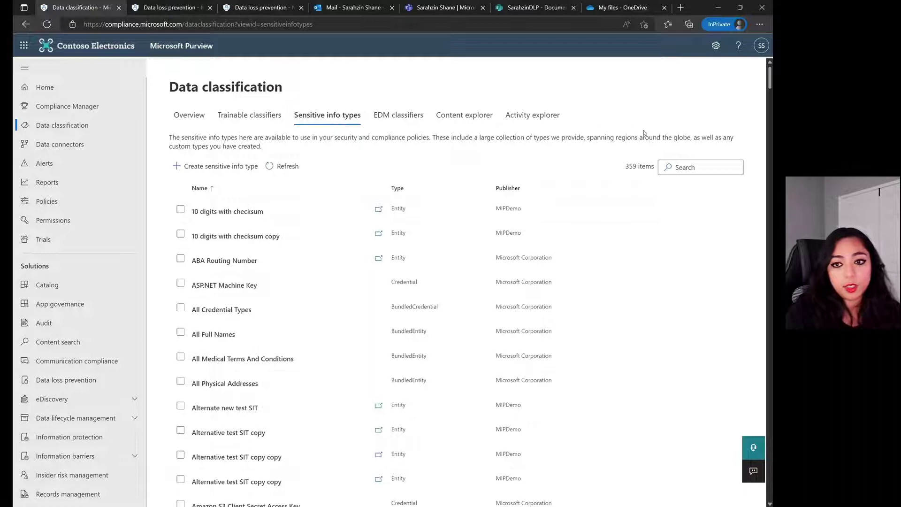
click(719, 166)
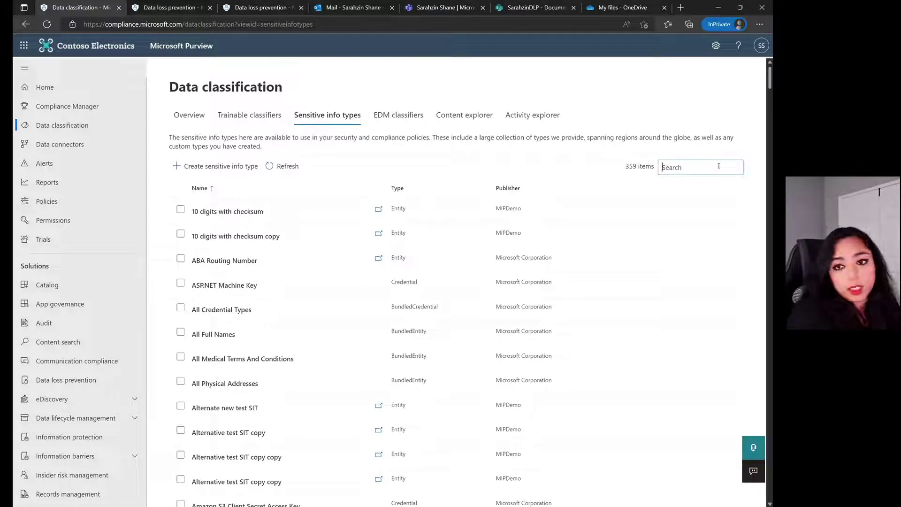
text(sarahzin)
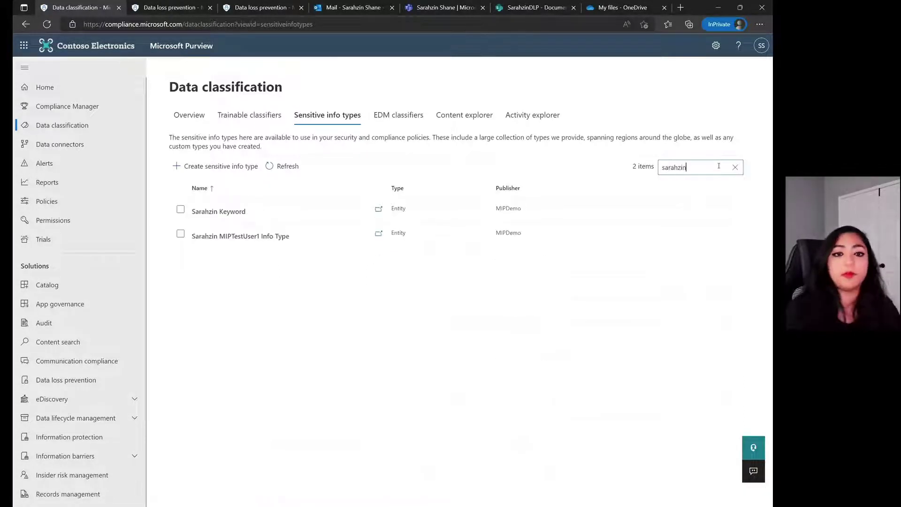
- Open the second matching custom info type and edit it through to the patterns step
click(214, 239)
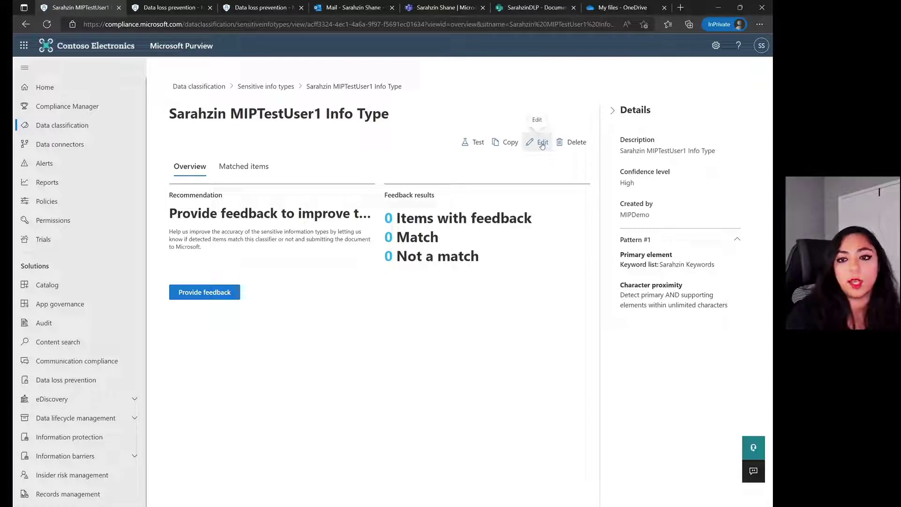
click(542, 143)
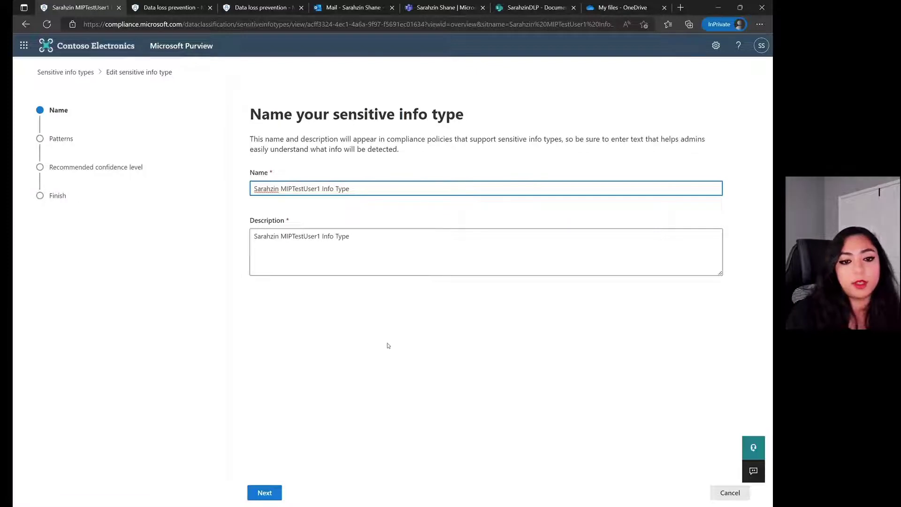
click(263, 492)
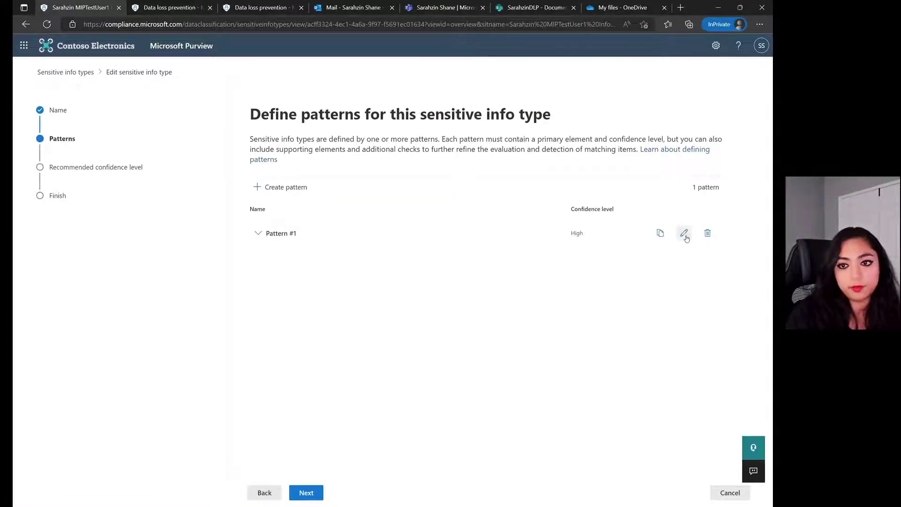
- Review Pattern #1's keyword list without changes and advance to the confidence level step
click(684, 233)
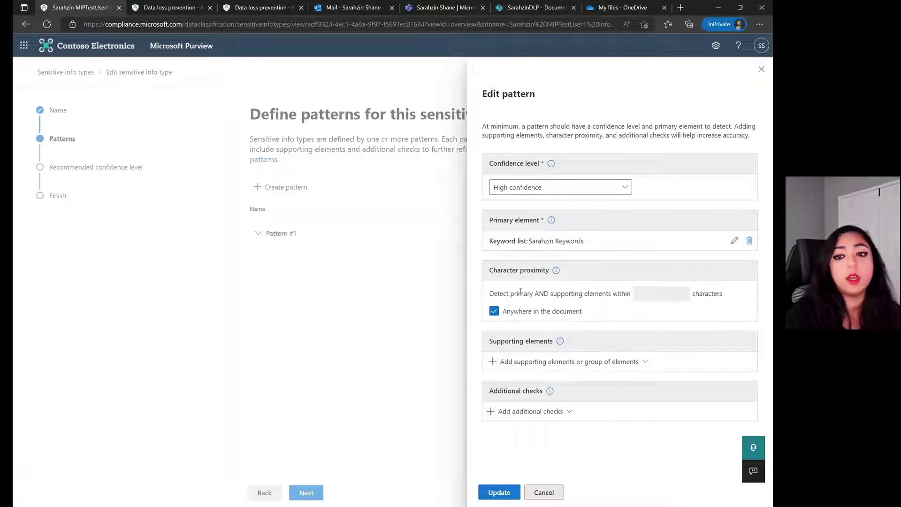
click(734, 241)
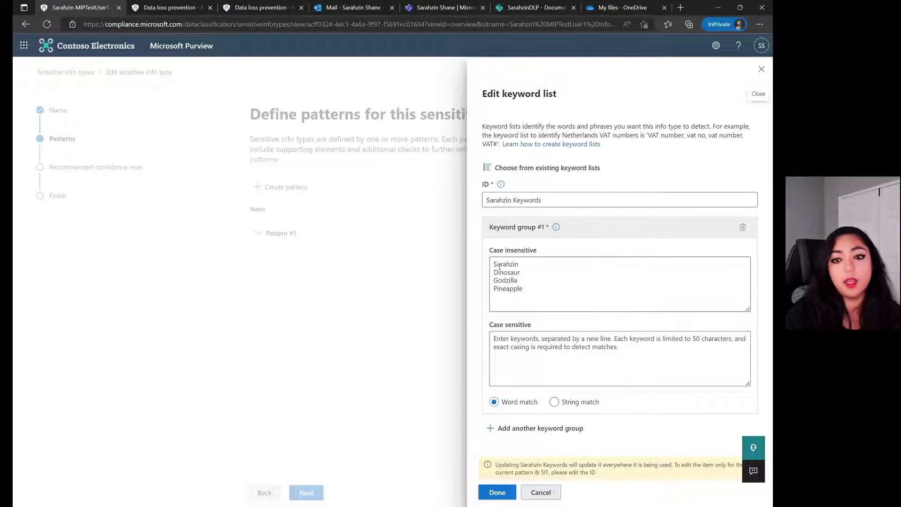
click(540, 492)
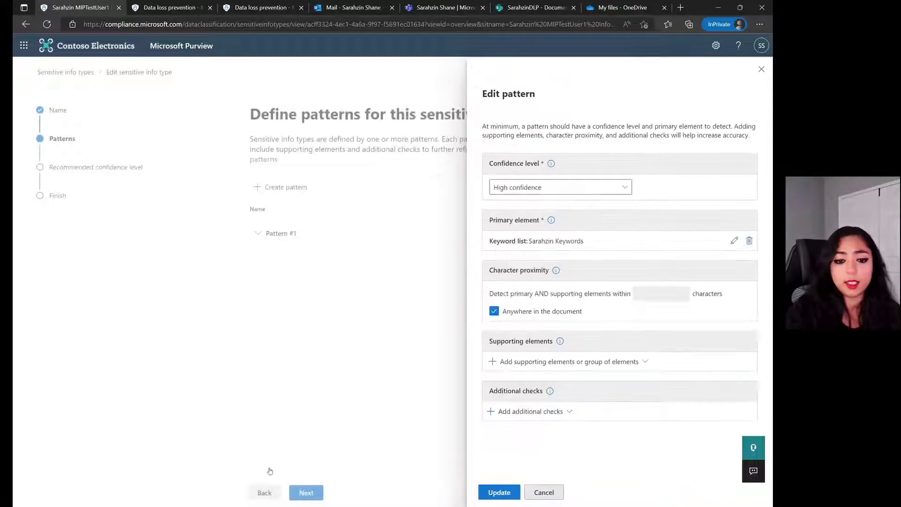
click(543, 491)
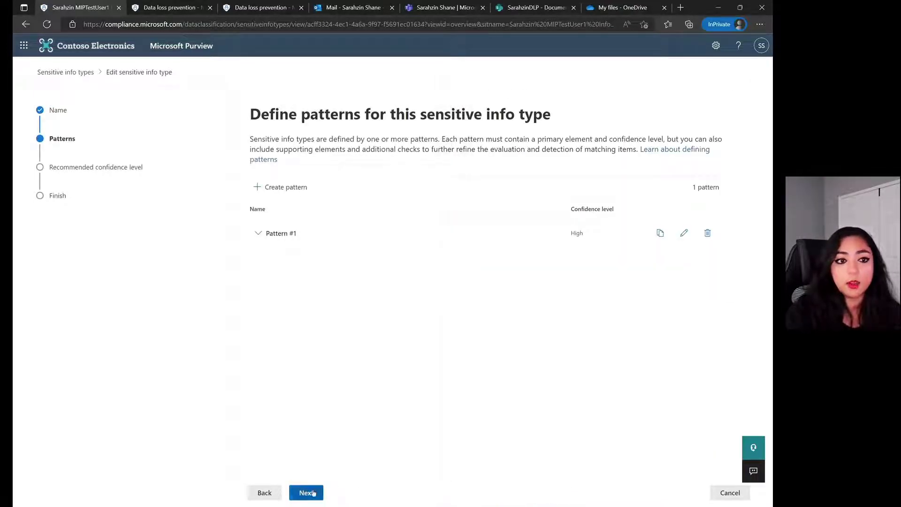
click(313, 492)
- Advance the info type wizard to its review step, then go to the Data loss prevention page
click(309, 492)
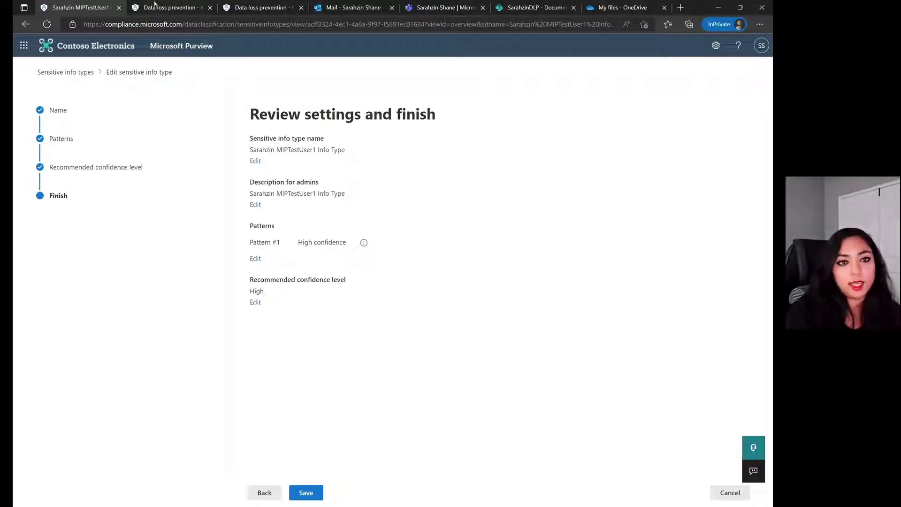
click(168, 9)
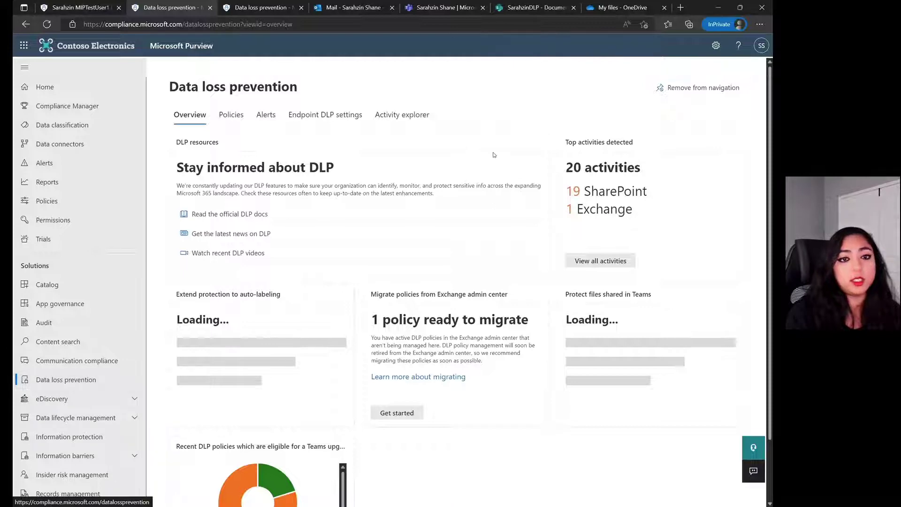
- Edit the overall DLP policy, check Exchange email's distribution group unchanged, and reach advanced DLP rules
click(241, 123)
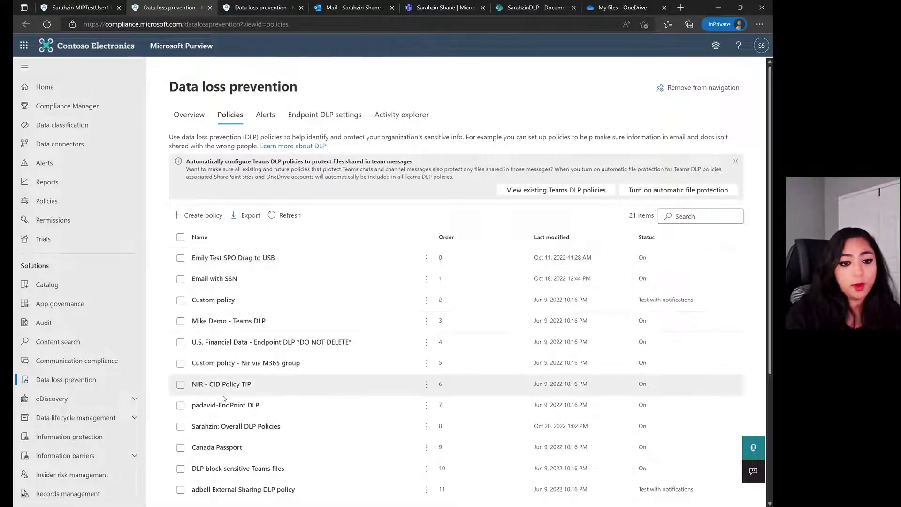
click(186, 428)
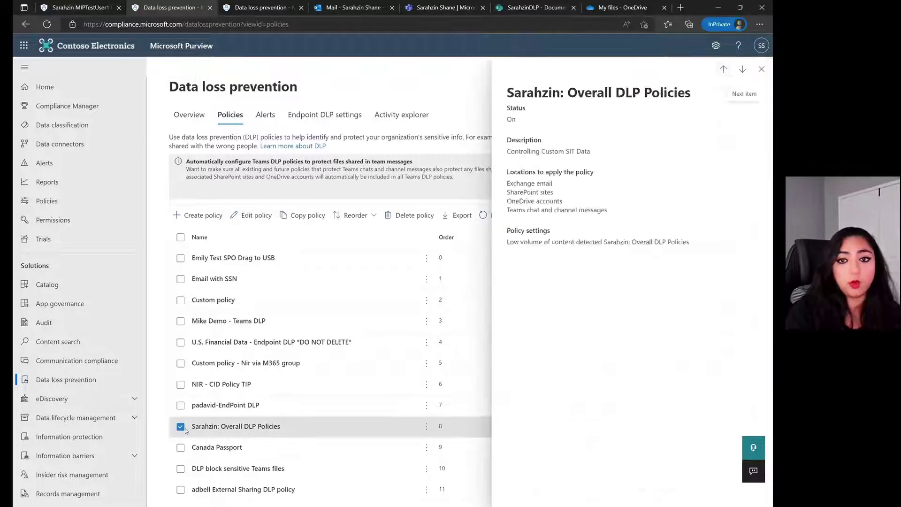
click(254, 219)
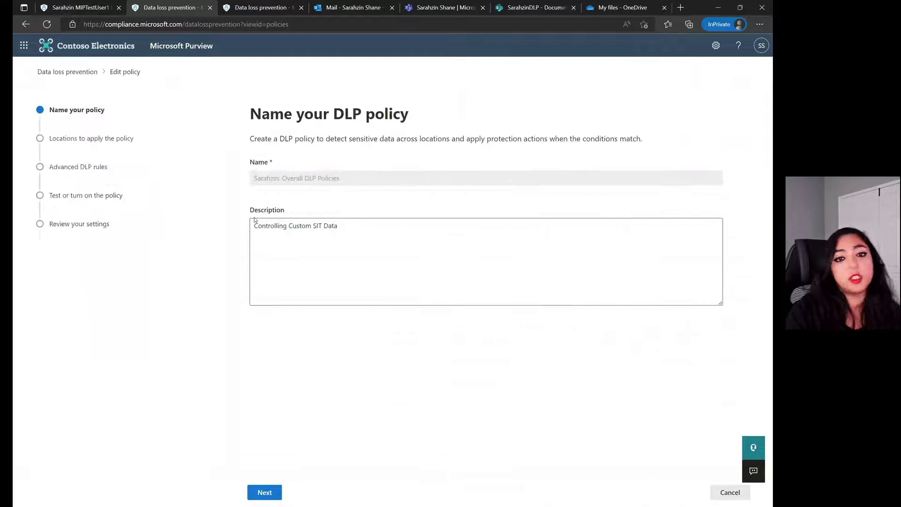
click(265, 492)
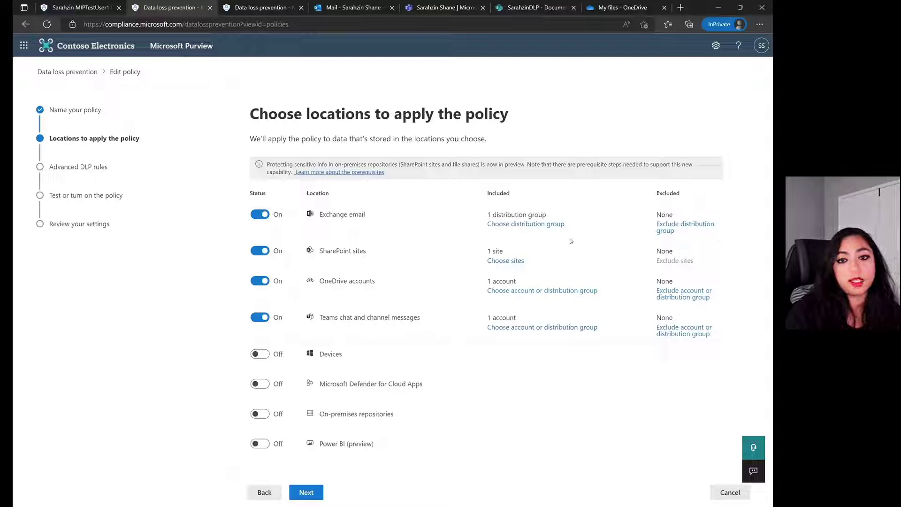
click(546, 224)
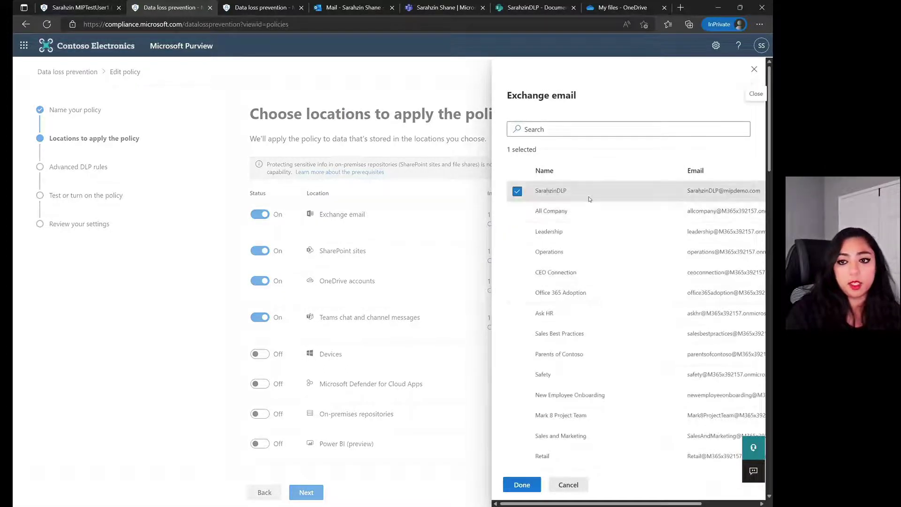
click(568, 485)
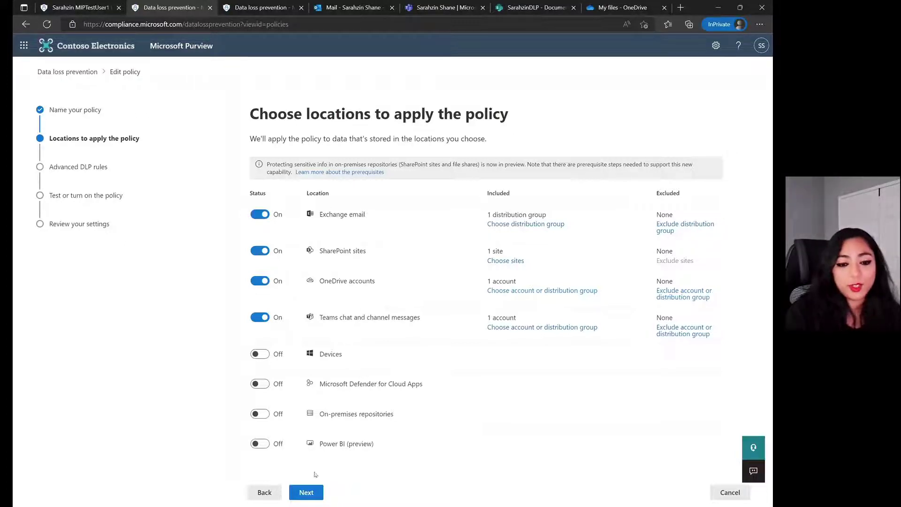
click(307, 491)
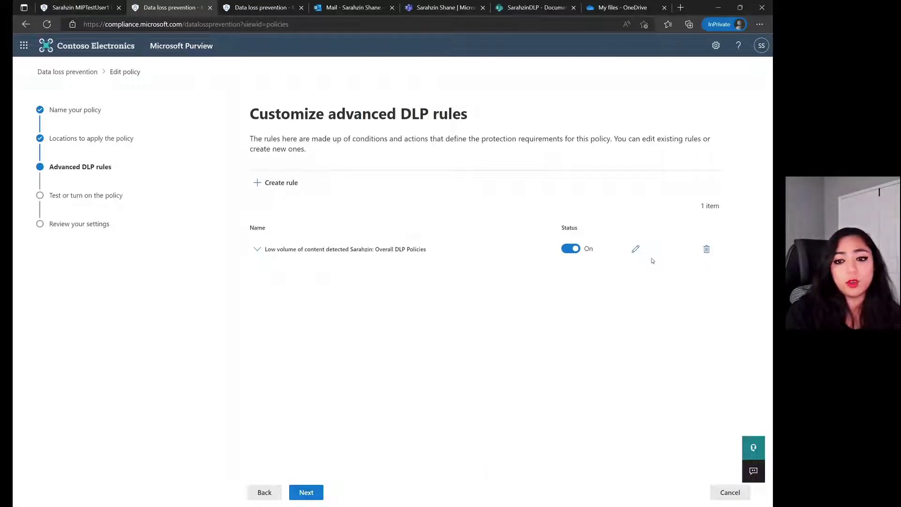
- Review the low-volume rule's actions and notifications, then cancel the rule editor without saving
click(636, 249)
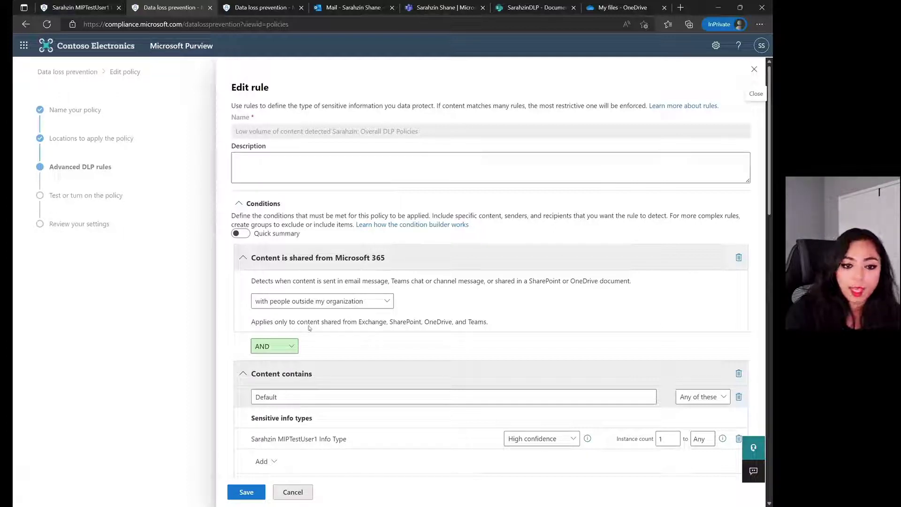
scroll(373, 348, down, 2)
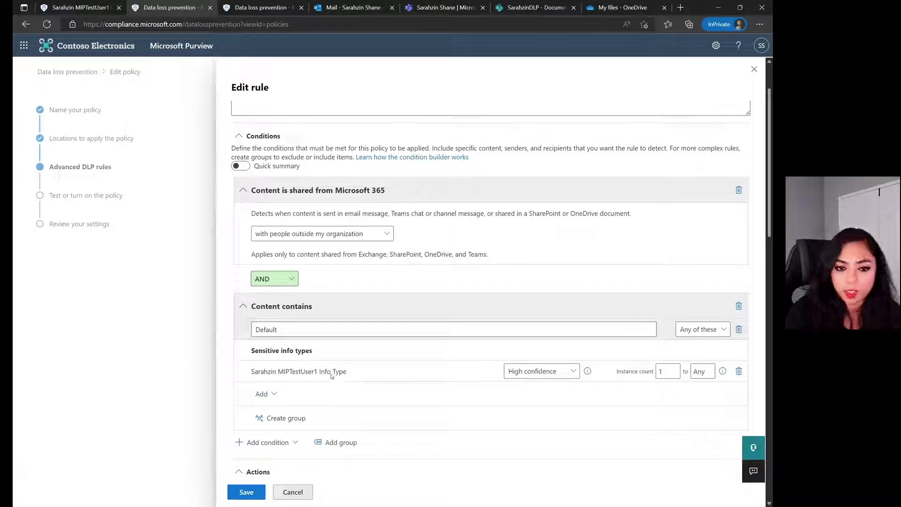
scroll(362, 361, down, 4)
scroll(382, 361, down, 3)
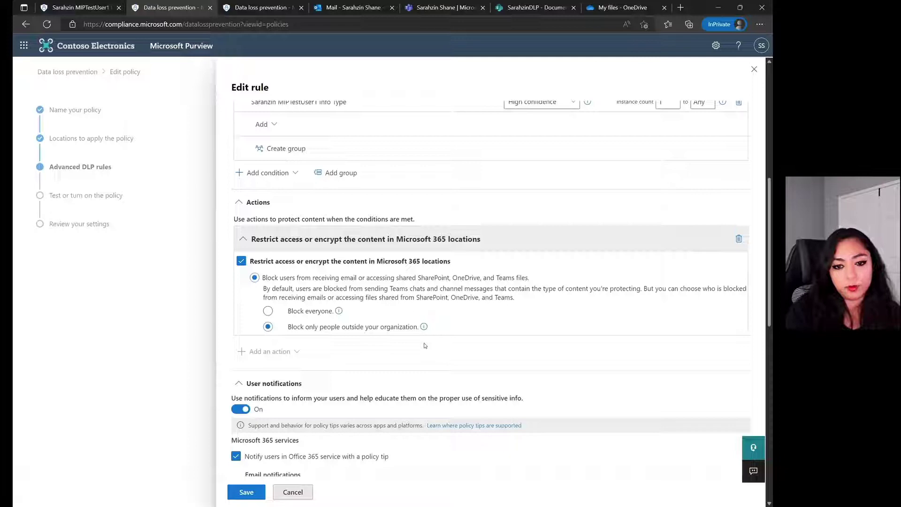
scroll(425, 346, down, 2)
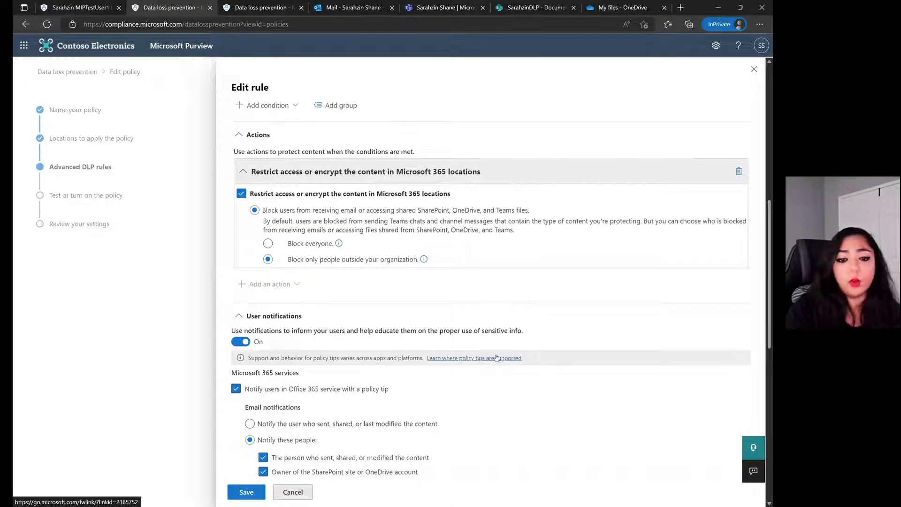
scroll(498, 346, down, 2)
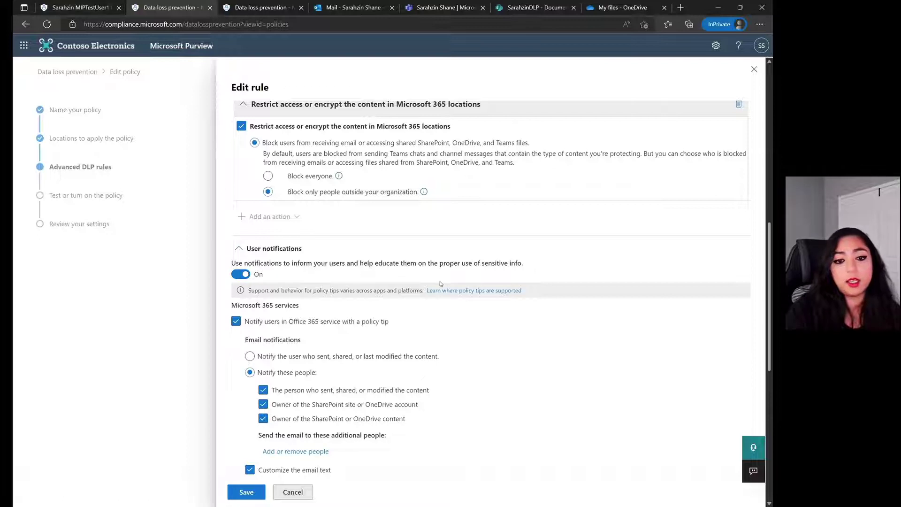
scroll(430, 316, down, 2)
scroll(430, 316, down, 2)
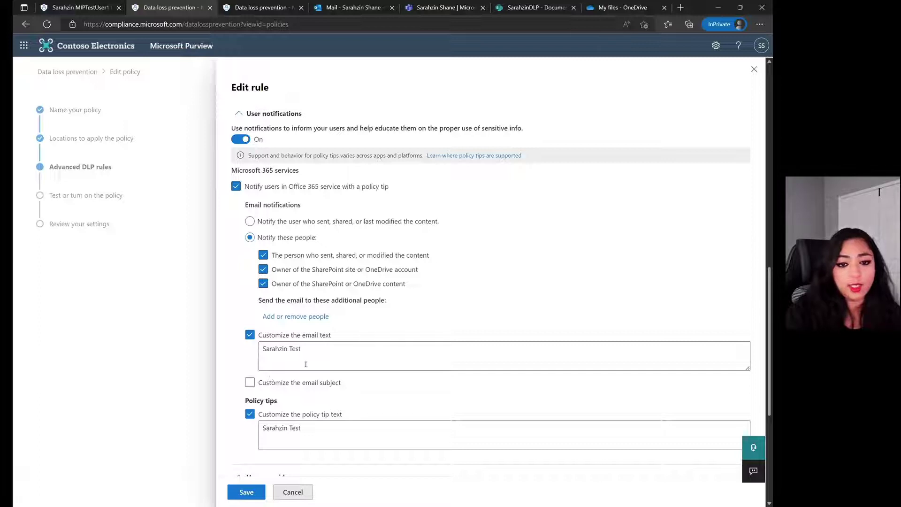
scroll(337, 359, down, 2)
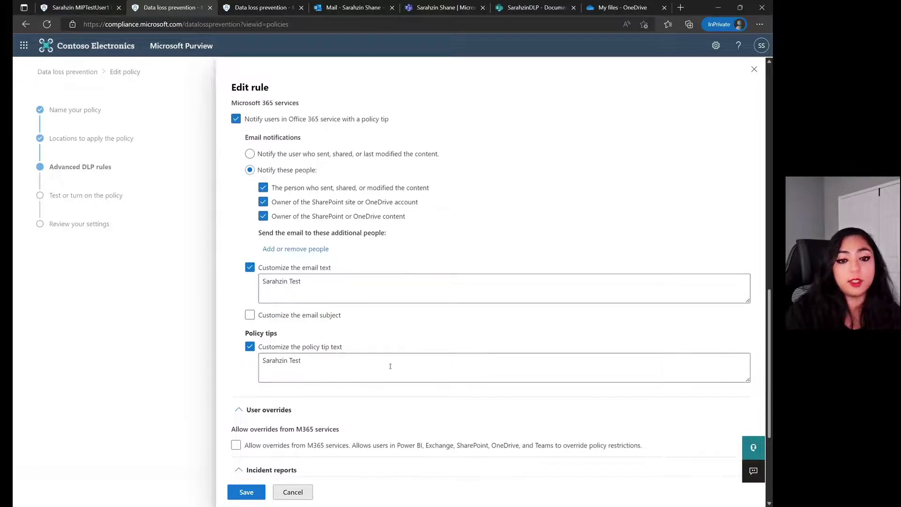
click(295, 492)
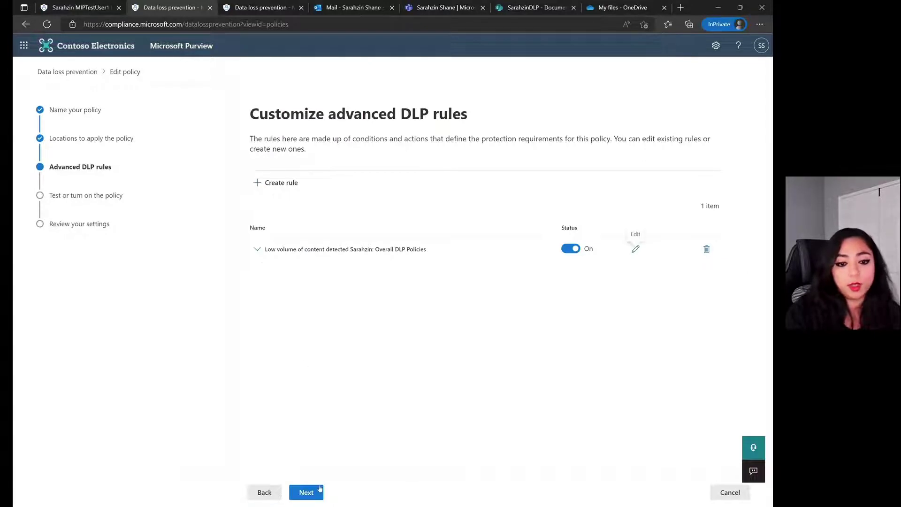
- Advance the DLP policy to its review page with 'Turn it on right away', then open the mail inbox
click(307, 491)
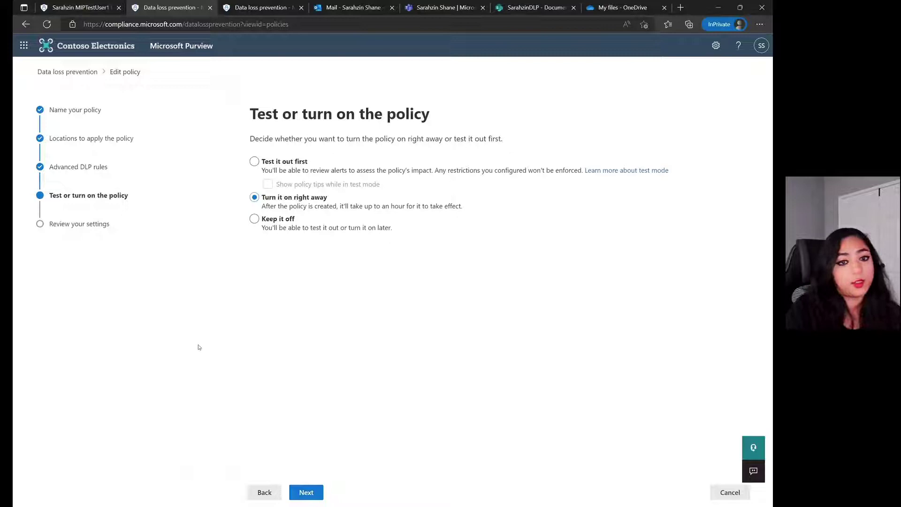
click(313, 494)
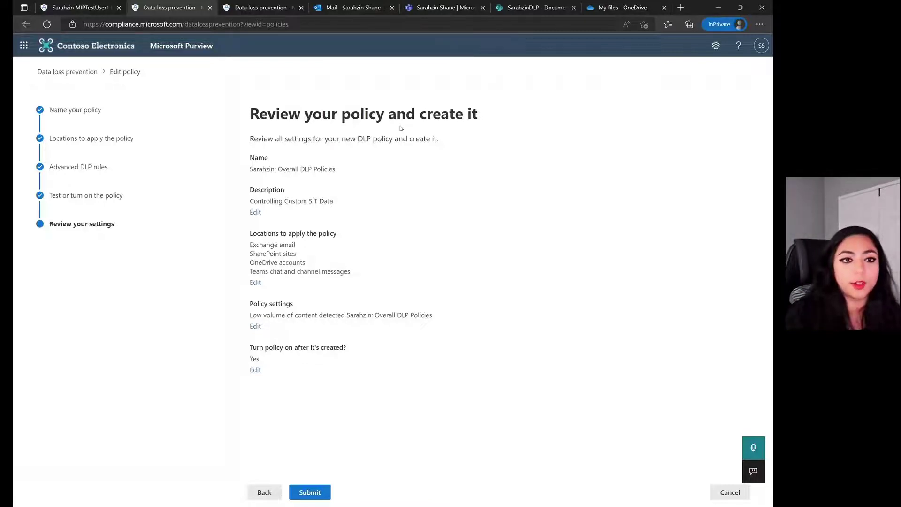
click(345, 10)
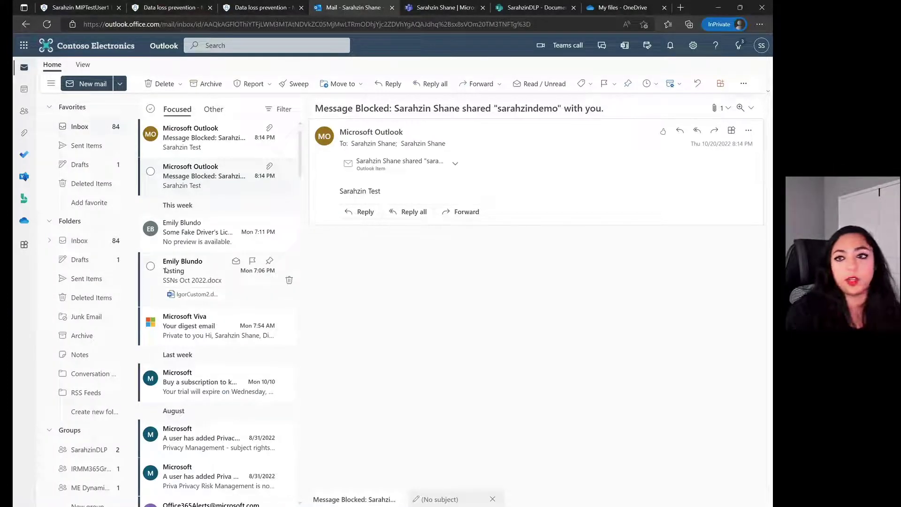
- Draft a new email 'Something Weird' with the four test keywords, addressed to an external Gmail address
key(n)
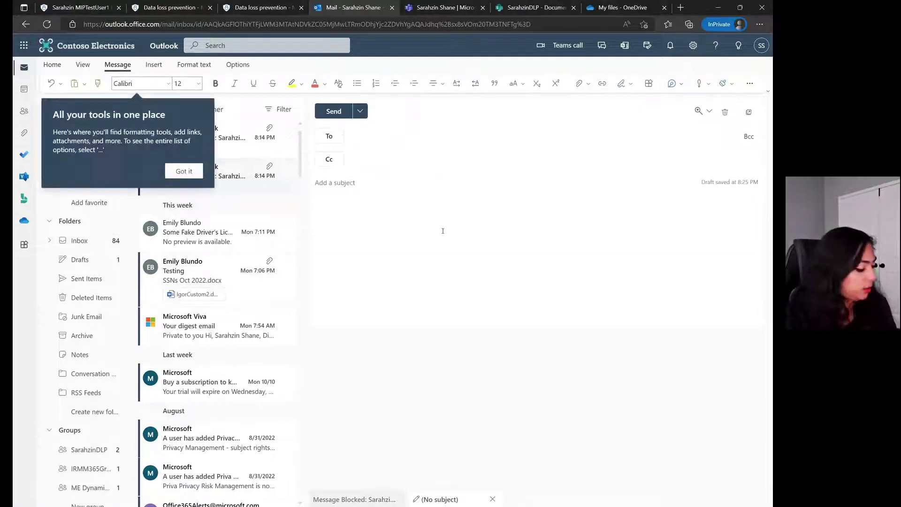
click(397, 220)
text(Sarahzin Dinosaur Godzilla Pineapple)
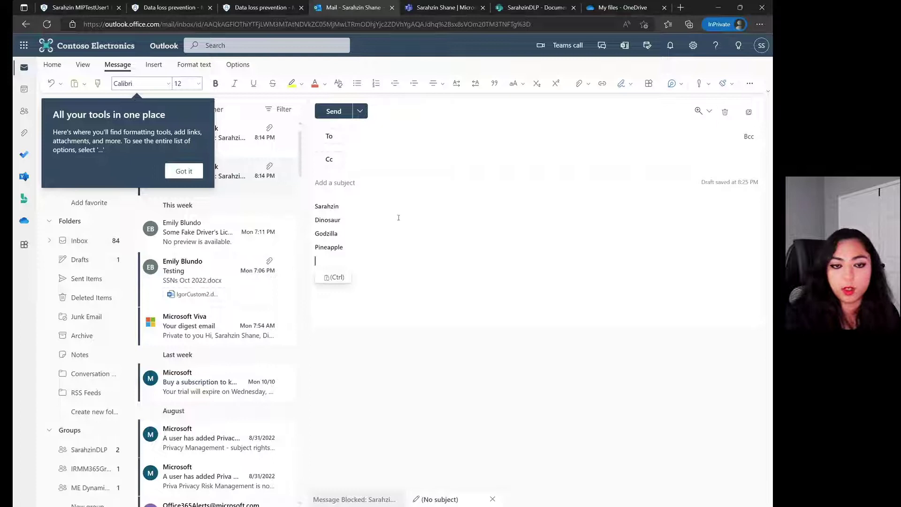
click(396, 182)
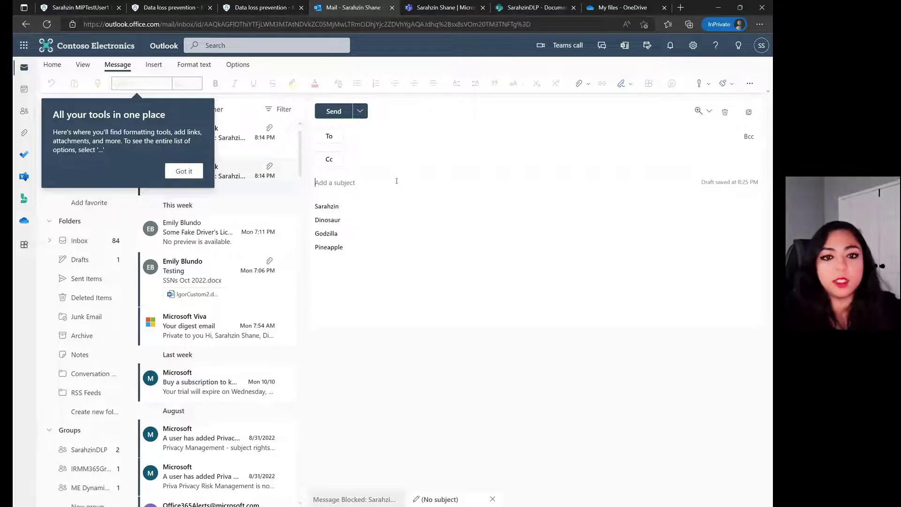
text(Something )
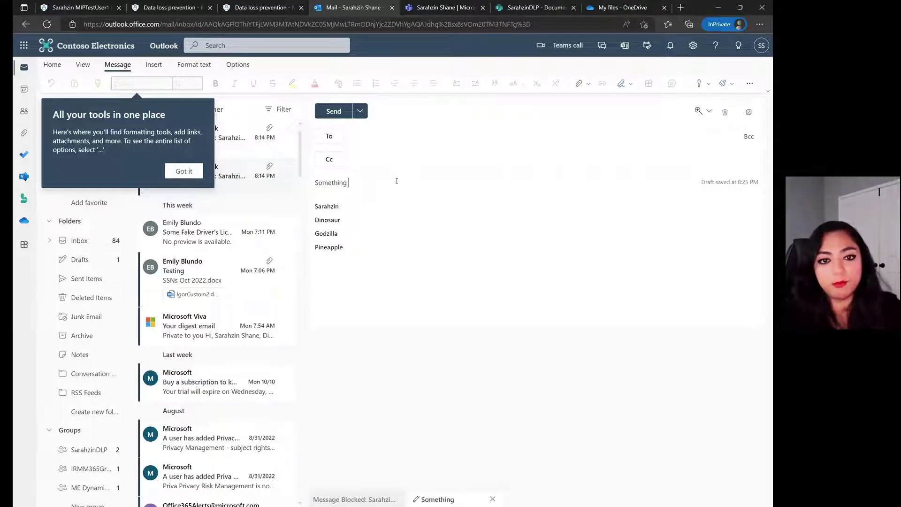
text(Weird)
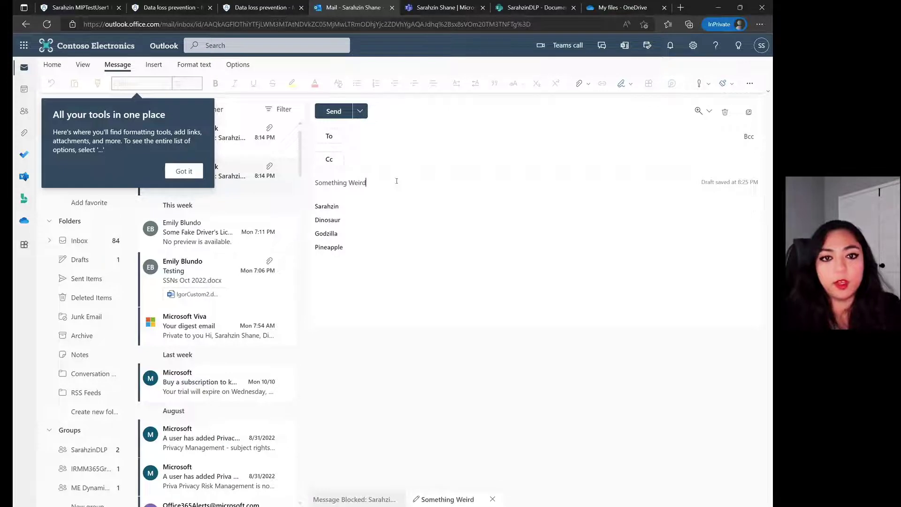
click(380, 133)
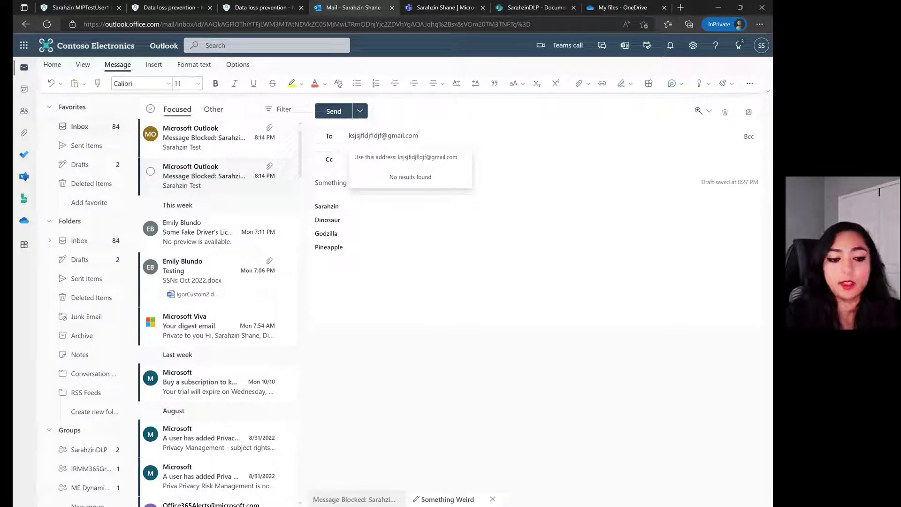
key(Return)
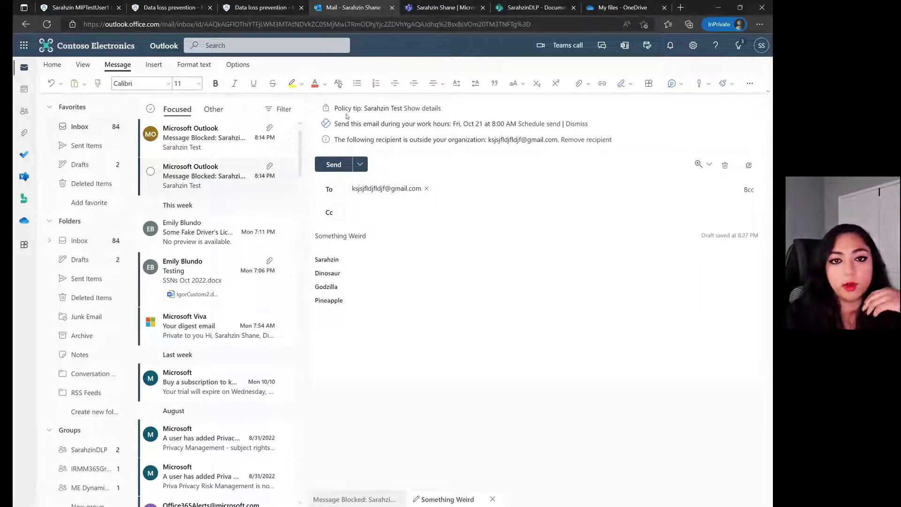
- Try sending the email past the policy tip and dismiss the Send blocked warning
click(430, 109)
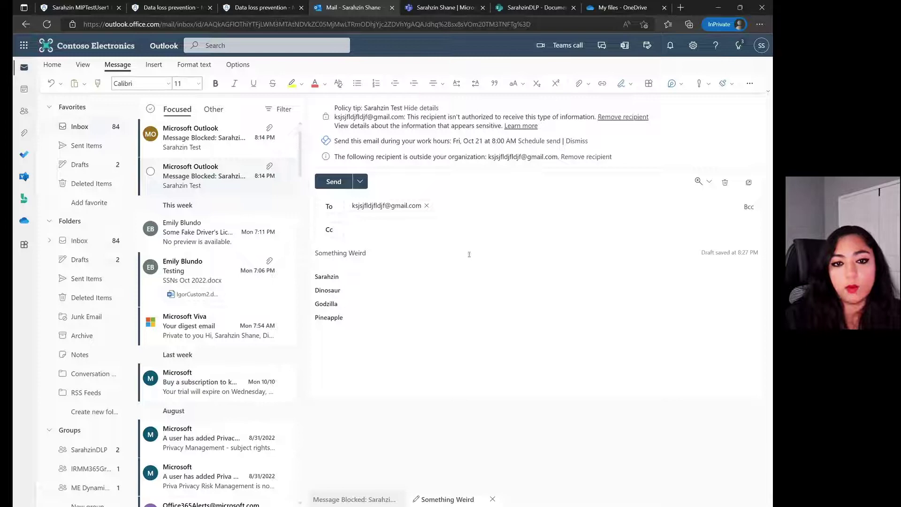
click(324, 187)
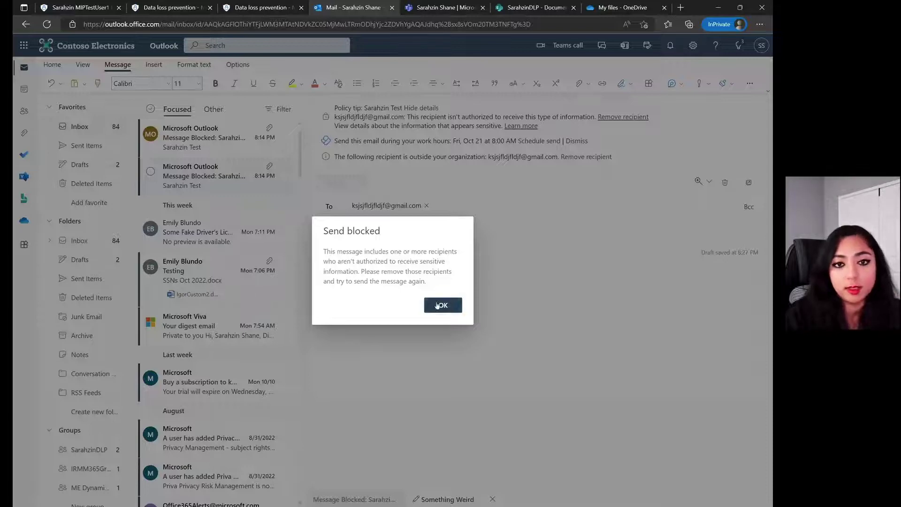
click(438, 304)
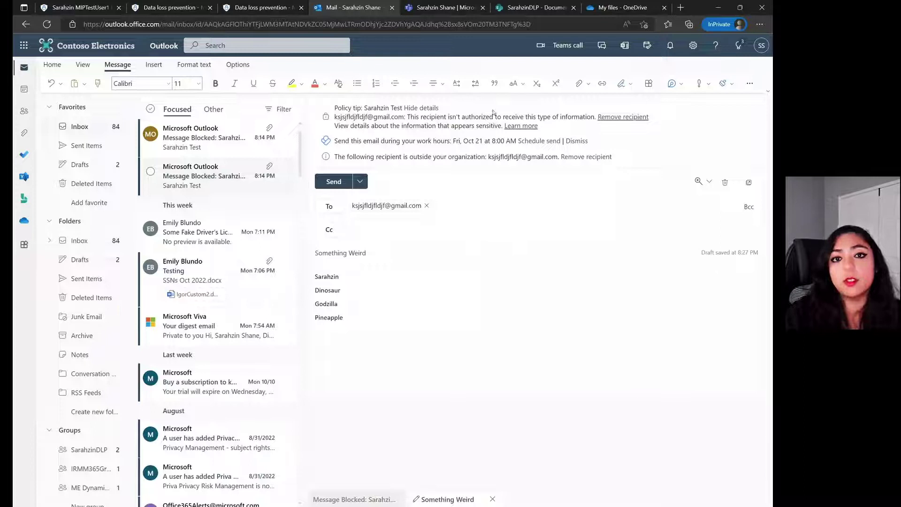
click(444, 8)
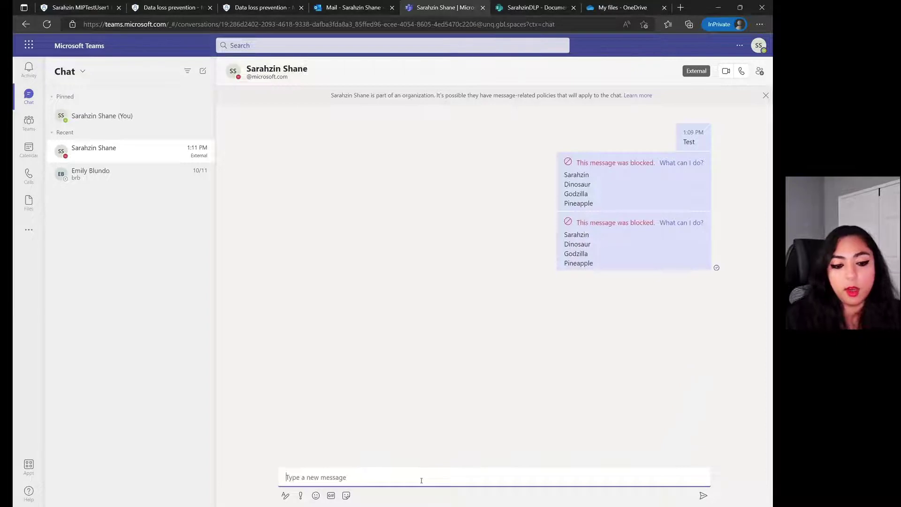
- Paste the four test keywords into the Teams chat and send them to the external contact
text(Sarahzin Dinosaur Godzilla Pineapple)
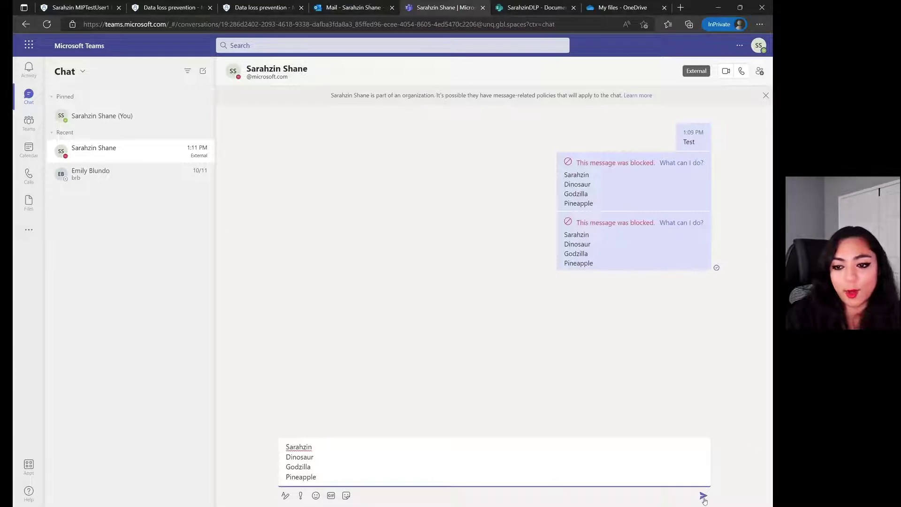
click(703, 495)
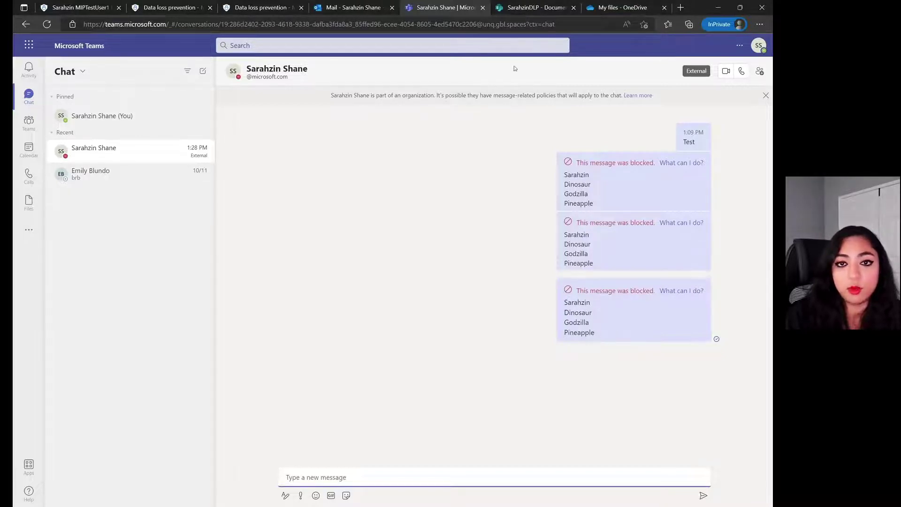
- Create a new Word document in the SharePoint library and paste the four test keywords into it
click(526, 6)
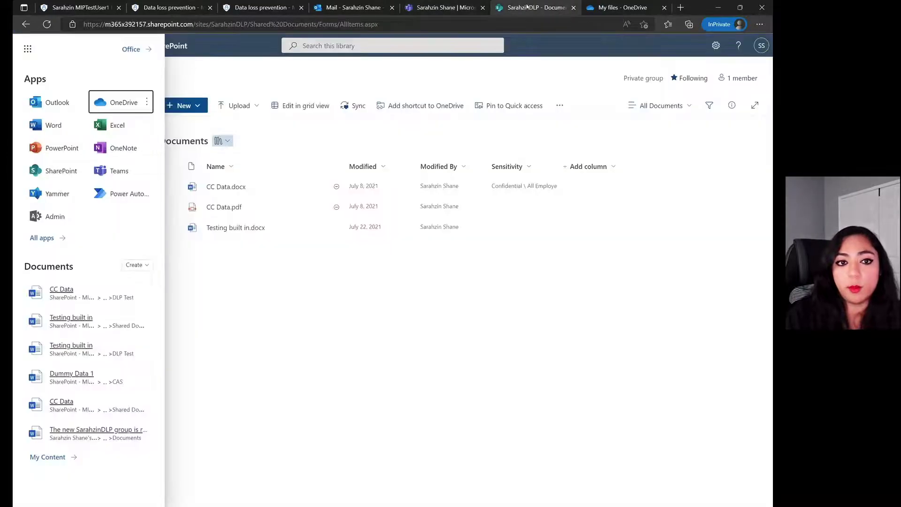
click(370, 298)
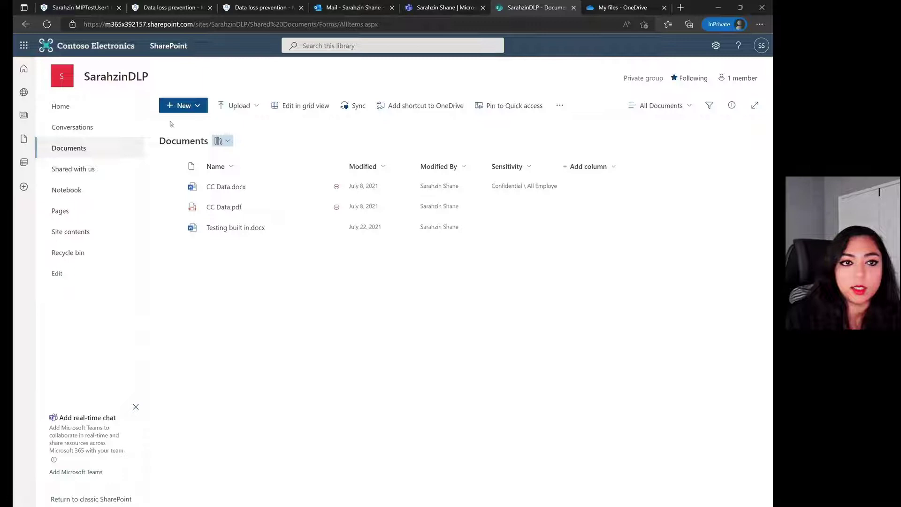
click(201, 110)
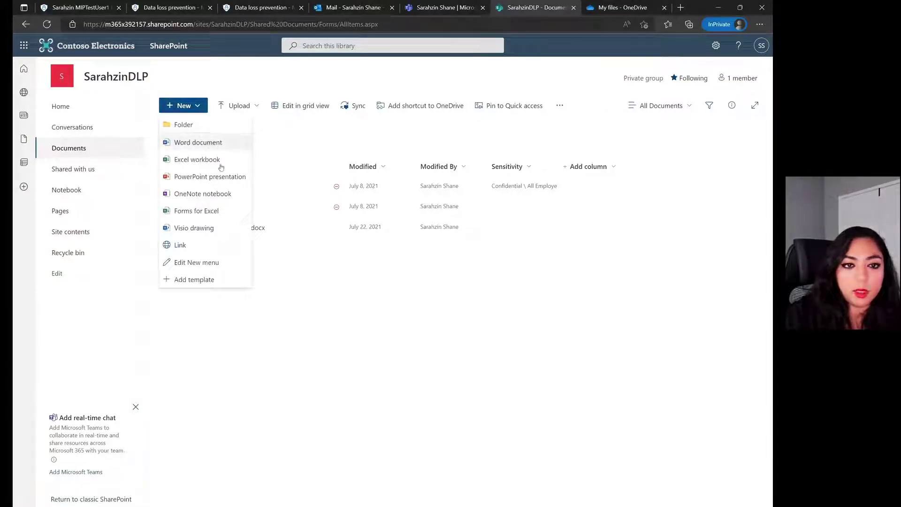
click(278, 277)
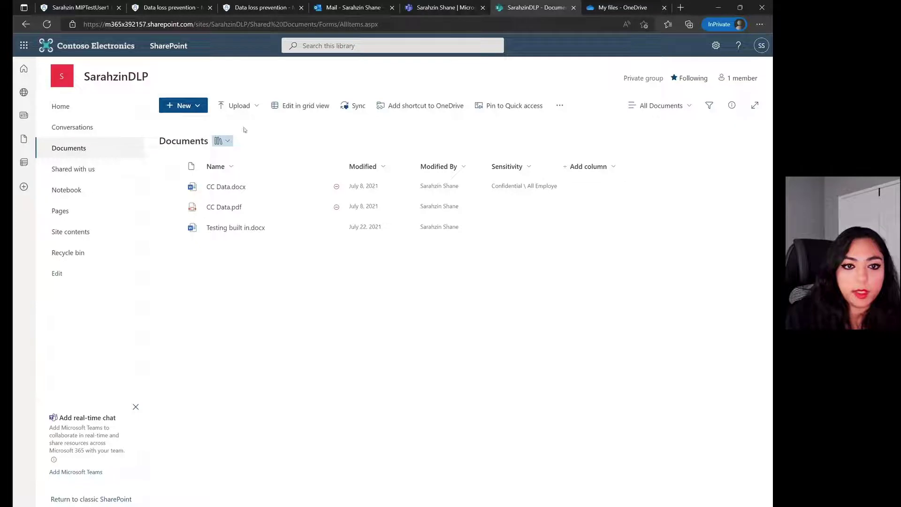
click(204, 108)
click(192, 140)
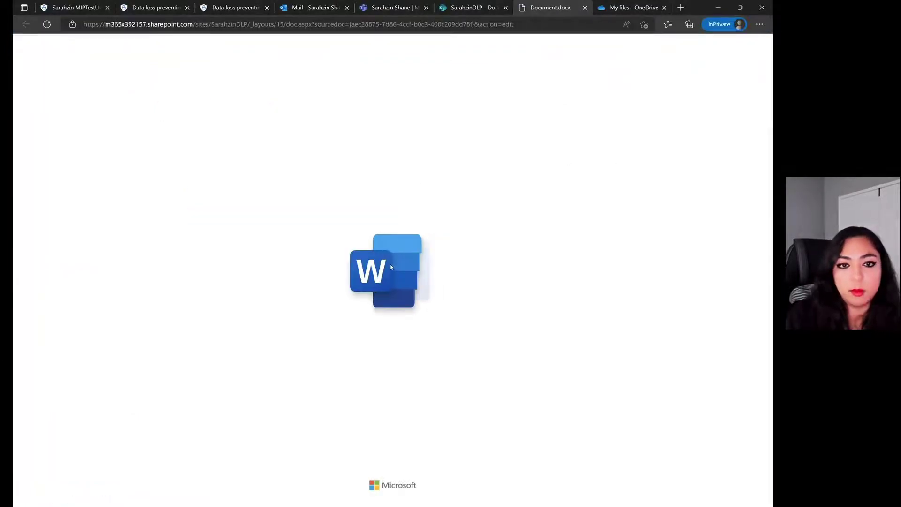
text(Sarahzin Dinosaur Godzilla Pineapple)
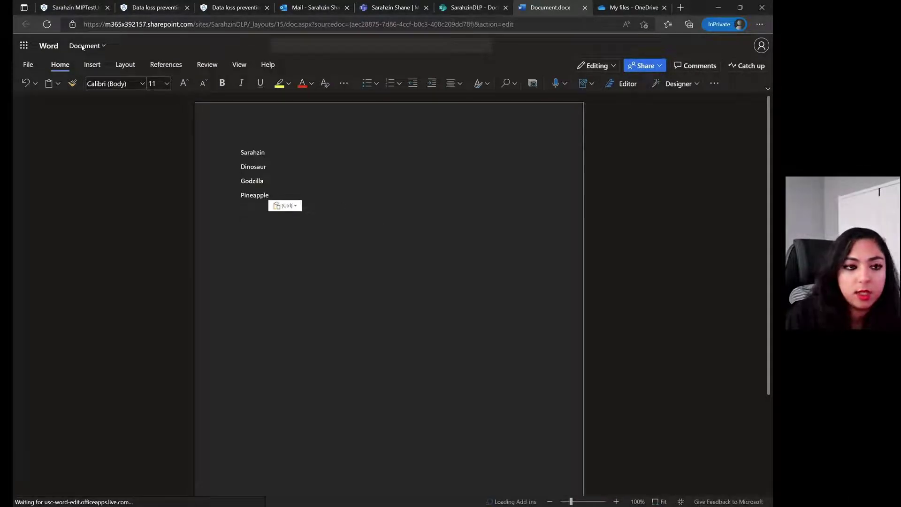
- Rename the document from 'Document' to the new name and confirm it
click(115, 47)
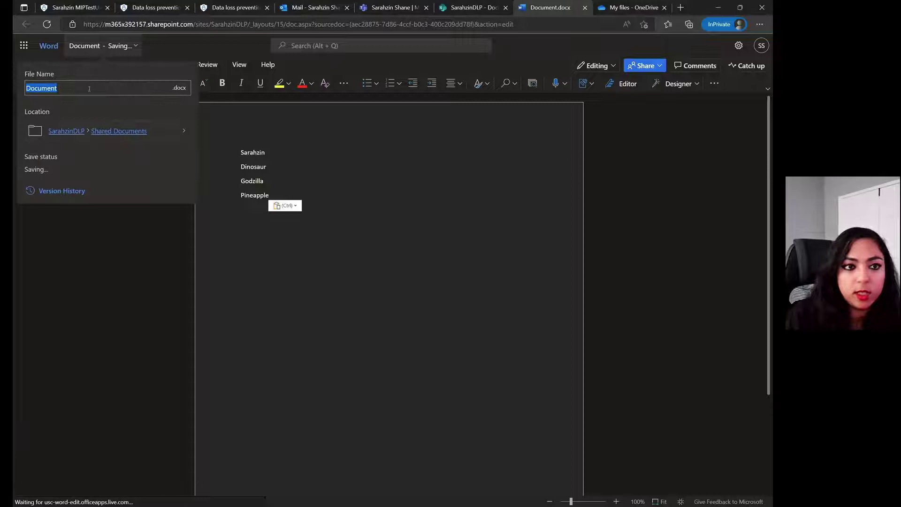
click(89, 89)
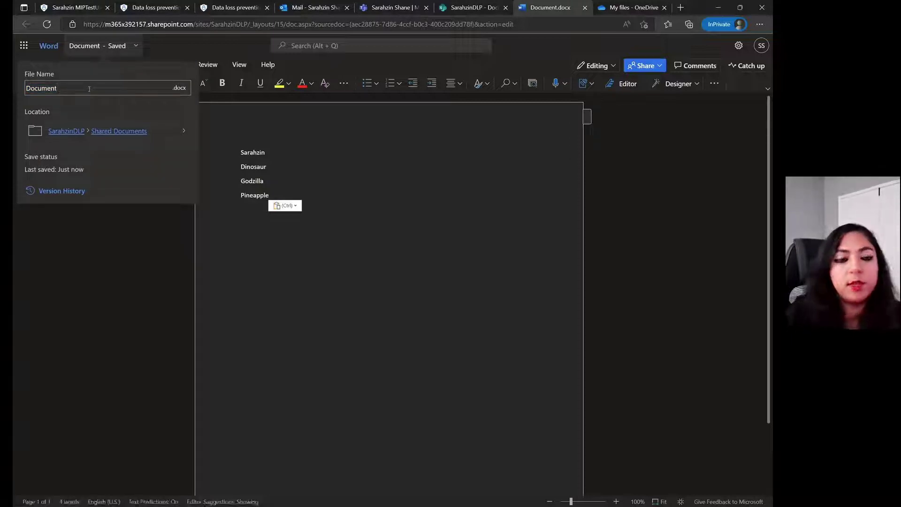
key(BackSpace)
key(BackSpace)
key(BackSpace)
key(BackSpace)
key(BackSpace)
key(BackSpace)
key(BackSpace)
key(BackSpace)
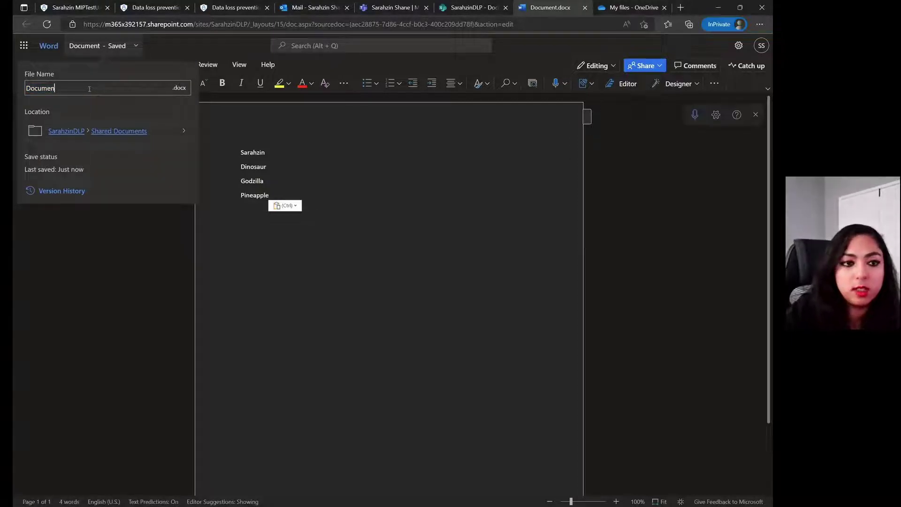
text(Sarahzin)
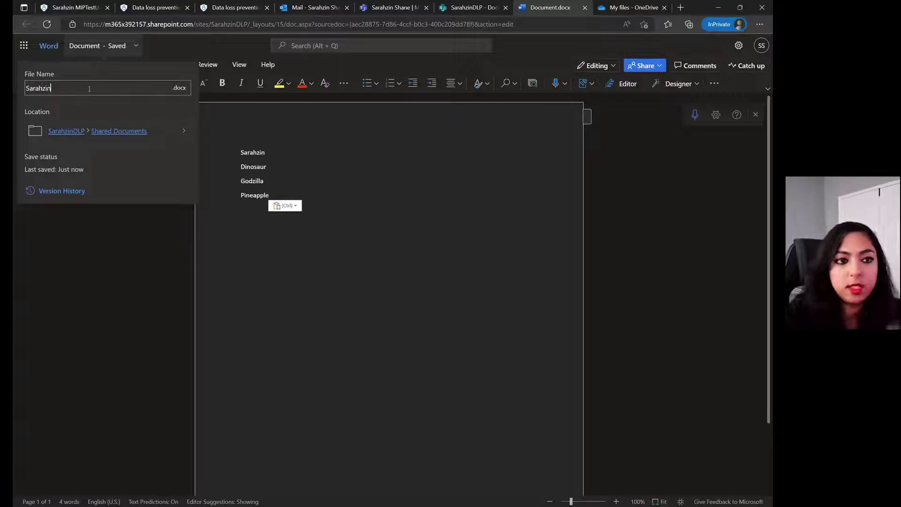
key(Return)
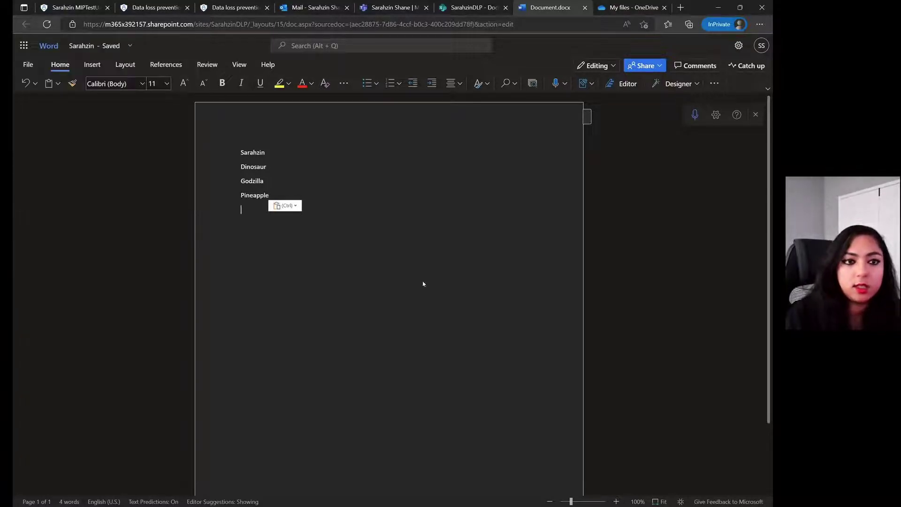
click(642, 67)
- Send the document's link, restricted to Specific people, to an outside Gmail address
click(661, 87)
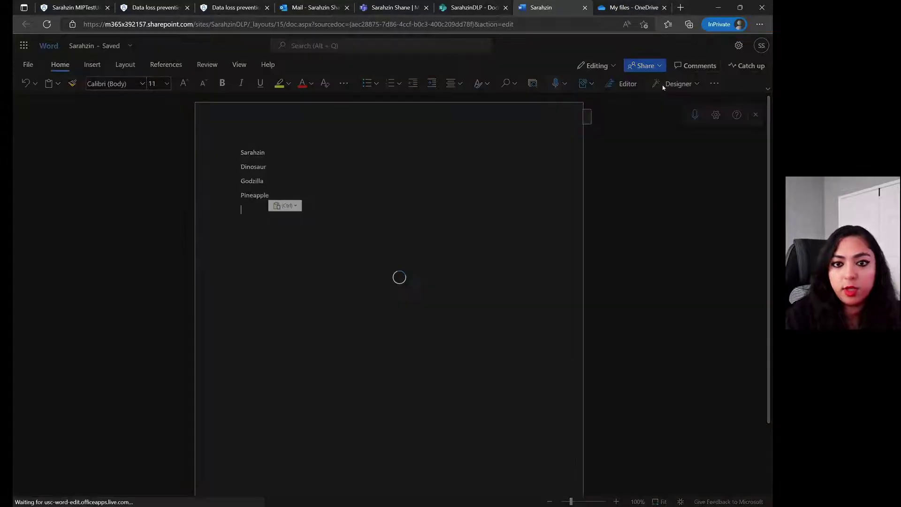
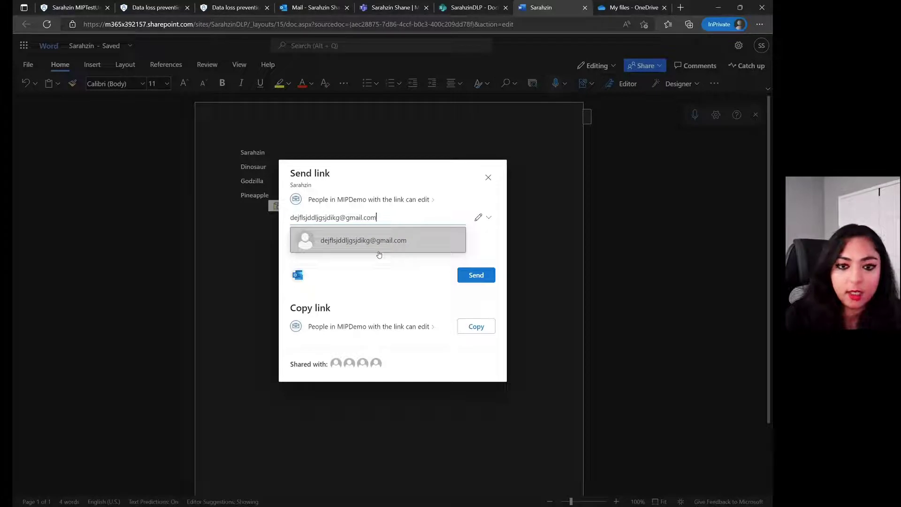
click(406, 240)
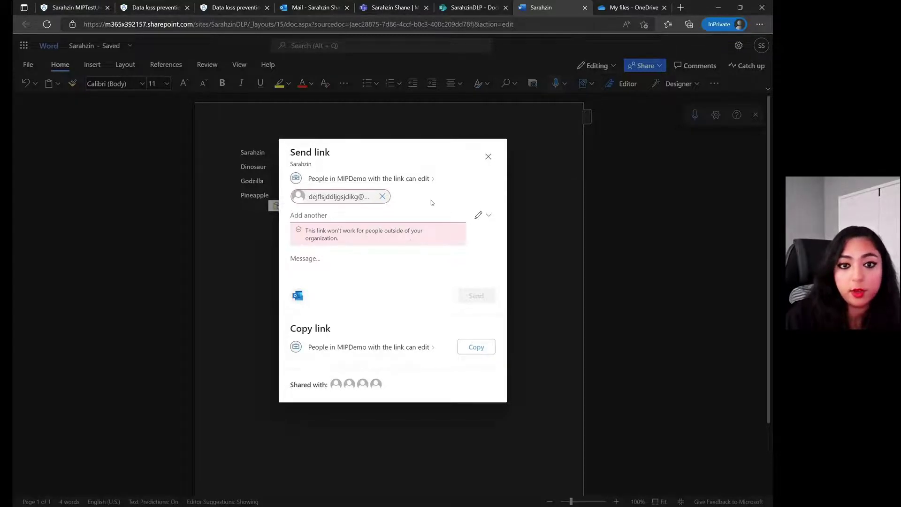
click(421, 178)
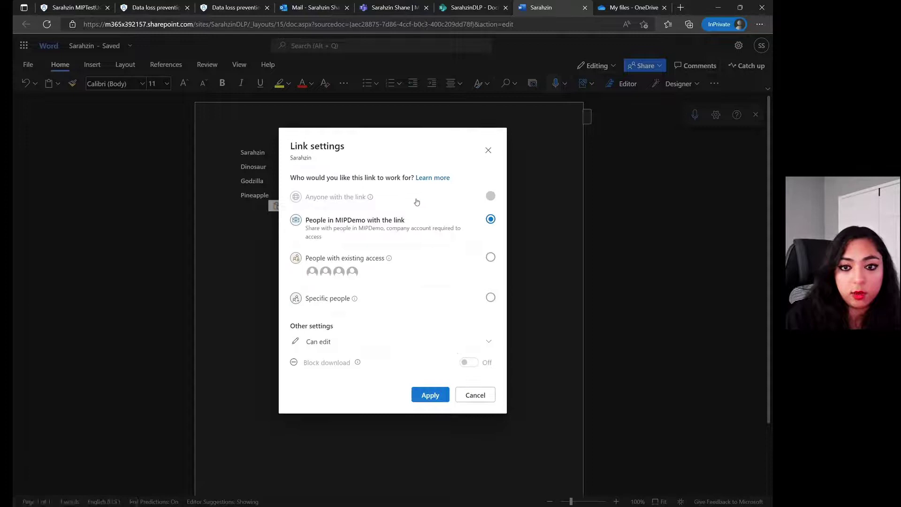
click(491, 297)
click(431, 396)
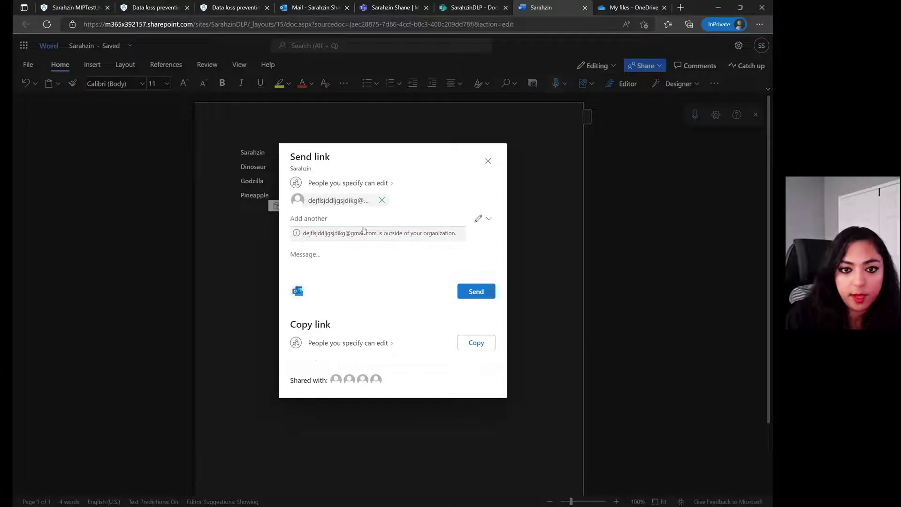
click(463, 292)
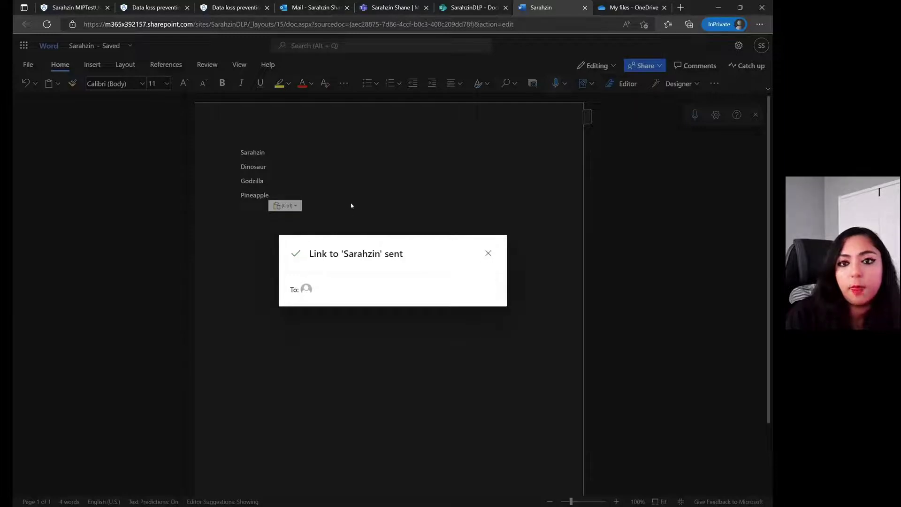
click(488, 253)
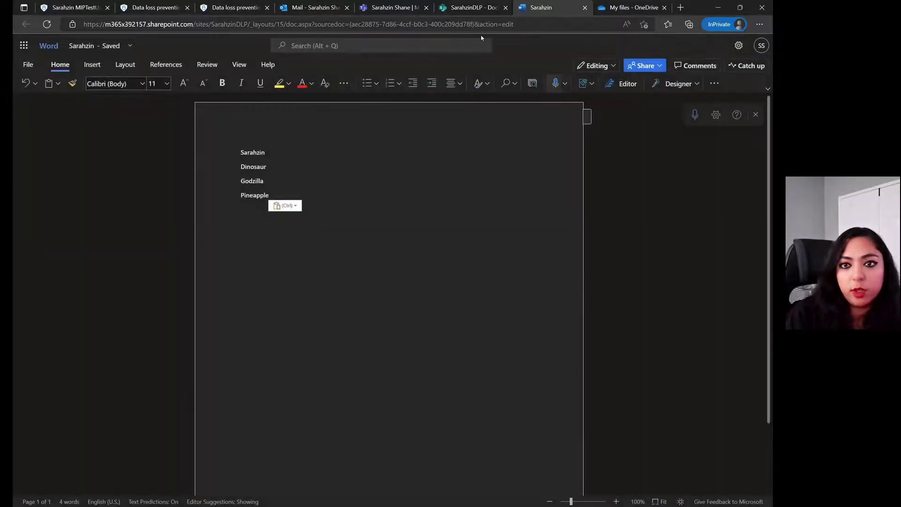
click(584, 8)
- From OneDrive, share sarahzindemo.docx with an outside Gmail recipient's address and send the link
click(544, 8)
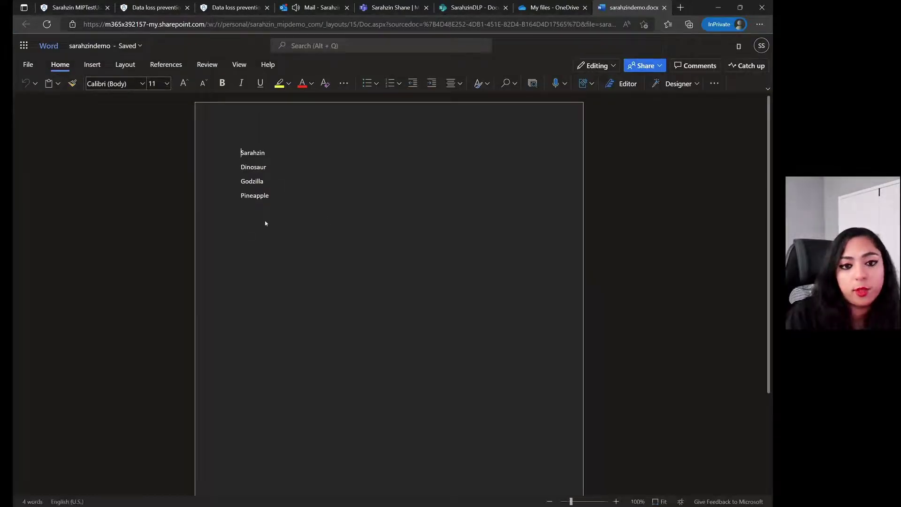
click(643, 65)
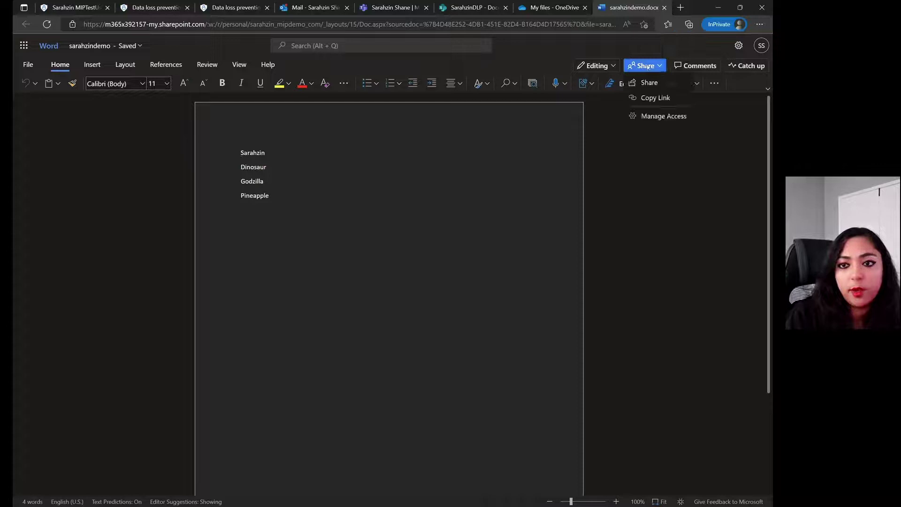
click(649, 82)
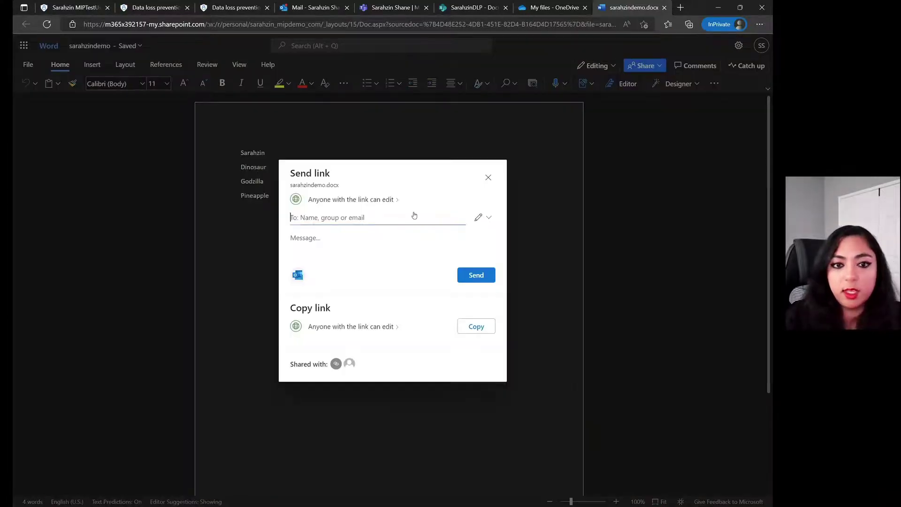
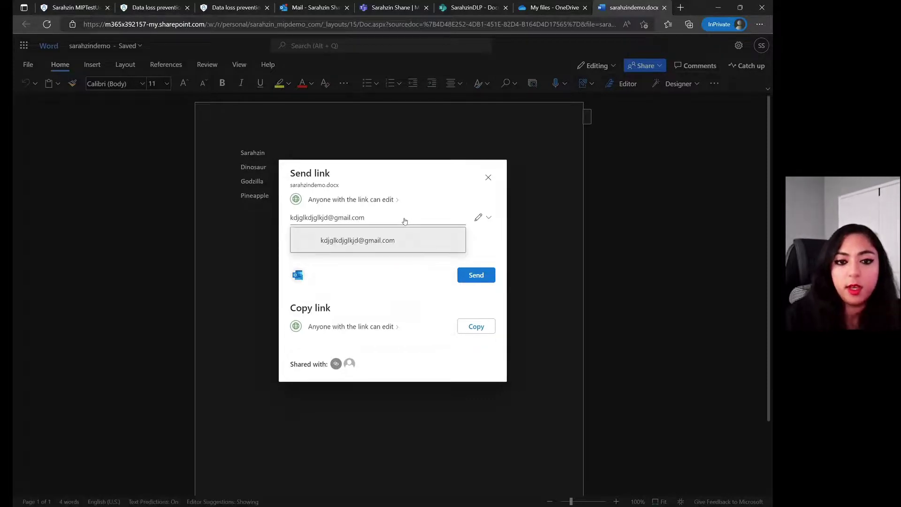
click(396, 235)
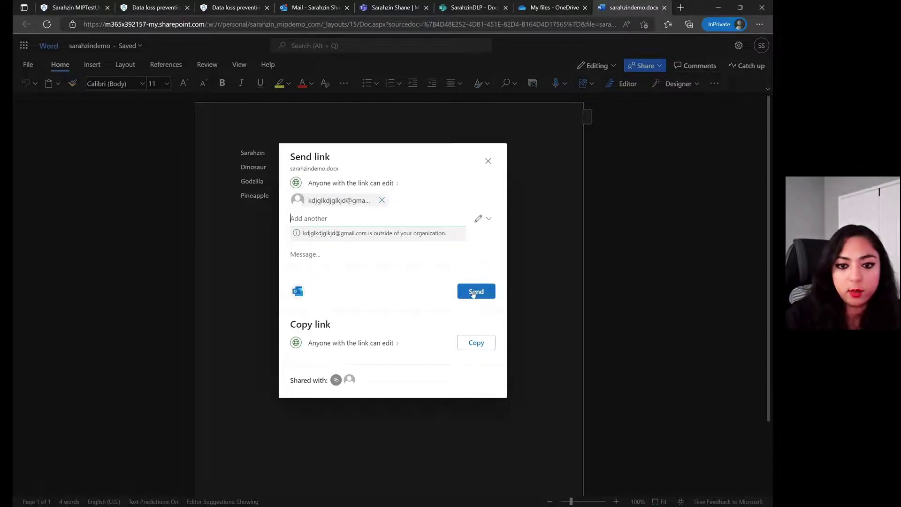
click(473, 292)
click(491, 256)
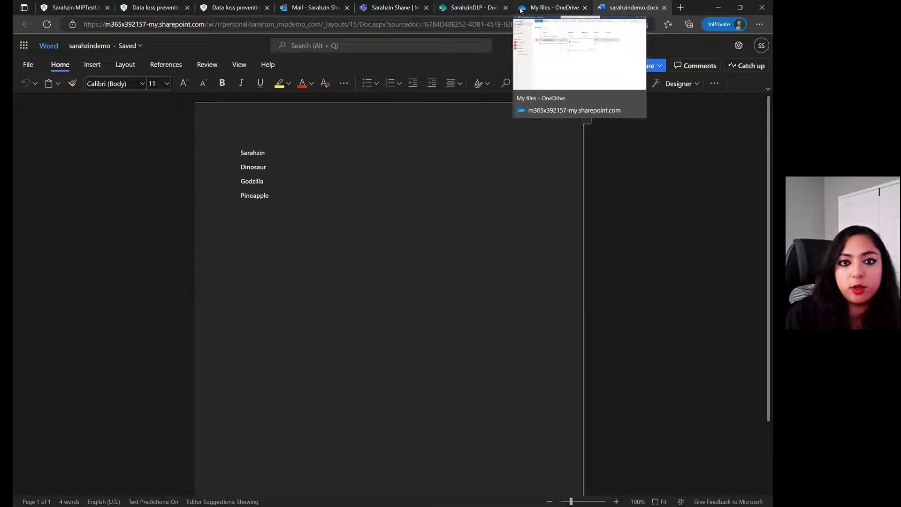
- In Outlook, open the newest 8:30 PM Message Blocked notice about sharing sarahzindemo
click(326, 8)
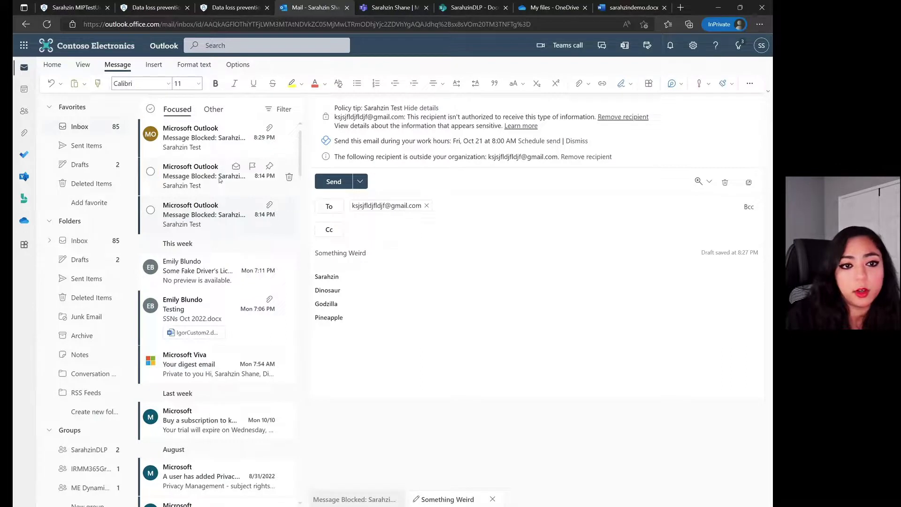
click(200, 176)
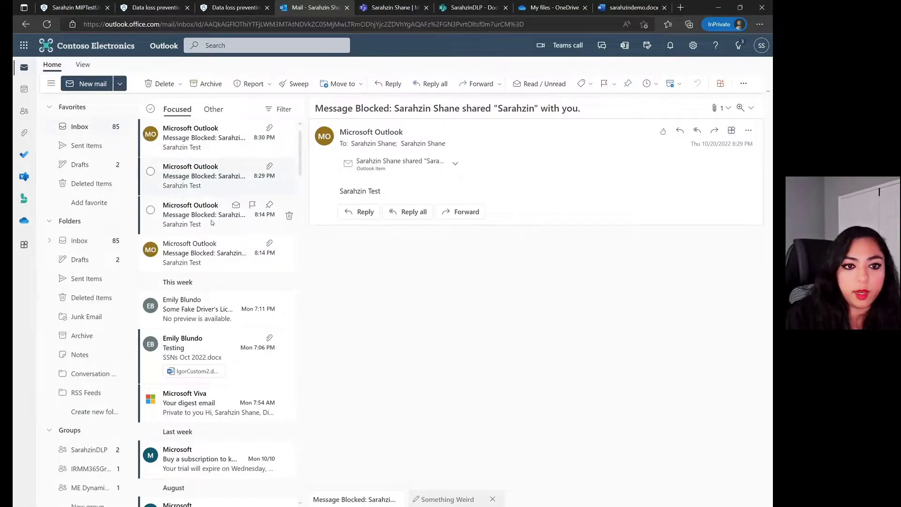
click(199, 138)
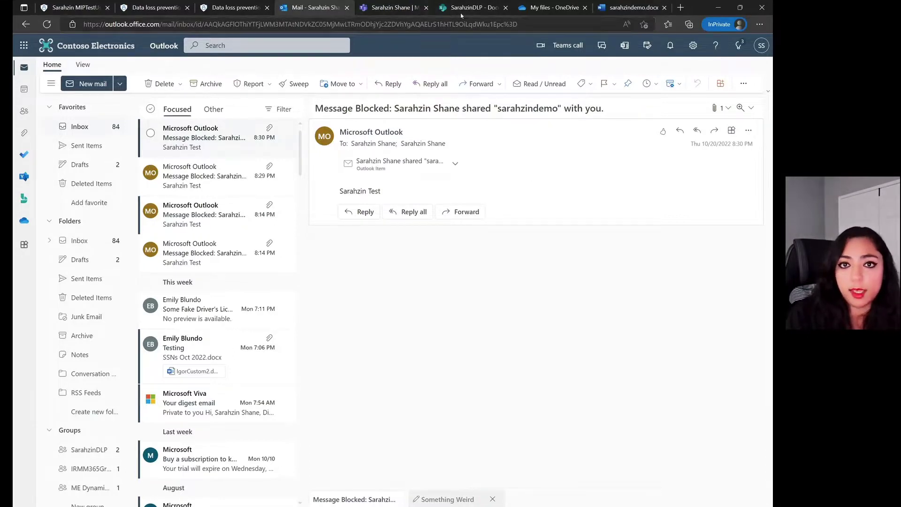
- Return to OneDrive's My files list, where sarahzindemo.docx shows as Shared
click(562, 8)
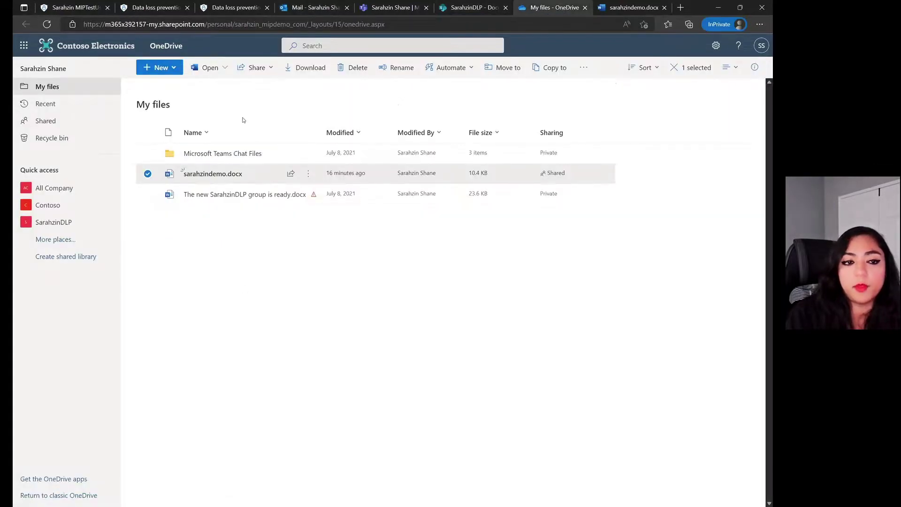